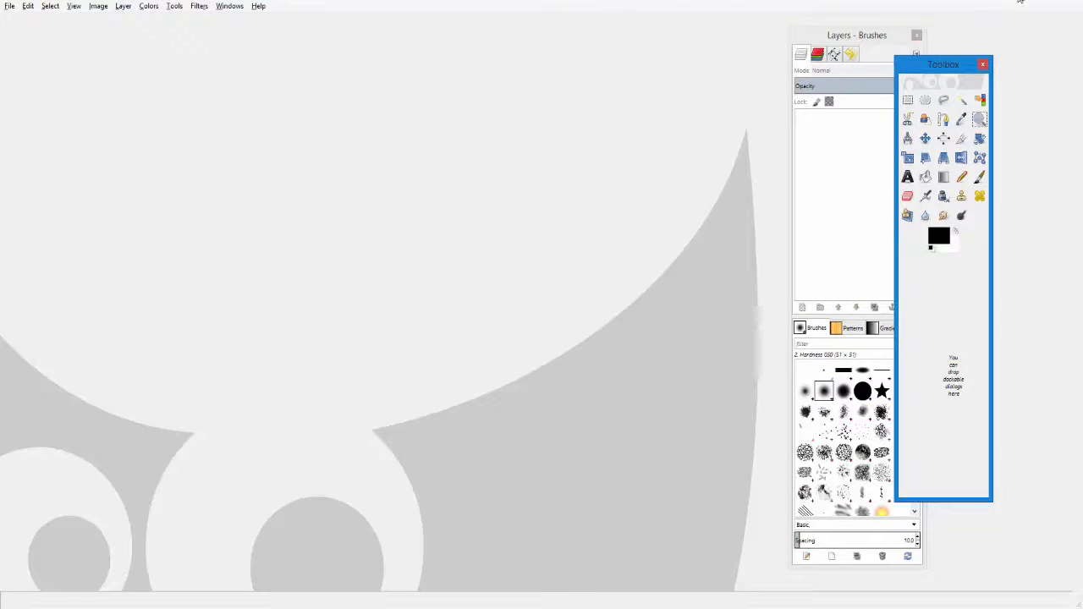
drag(873, 43, 1020, 45)
drag(920, 64, 978, 73)
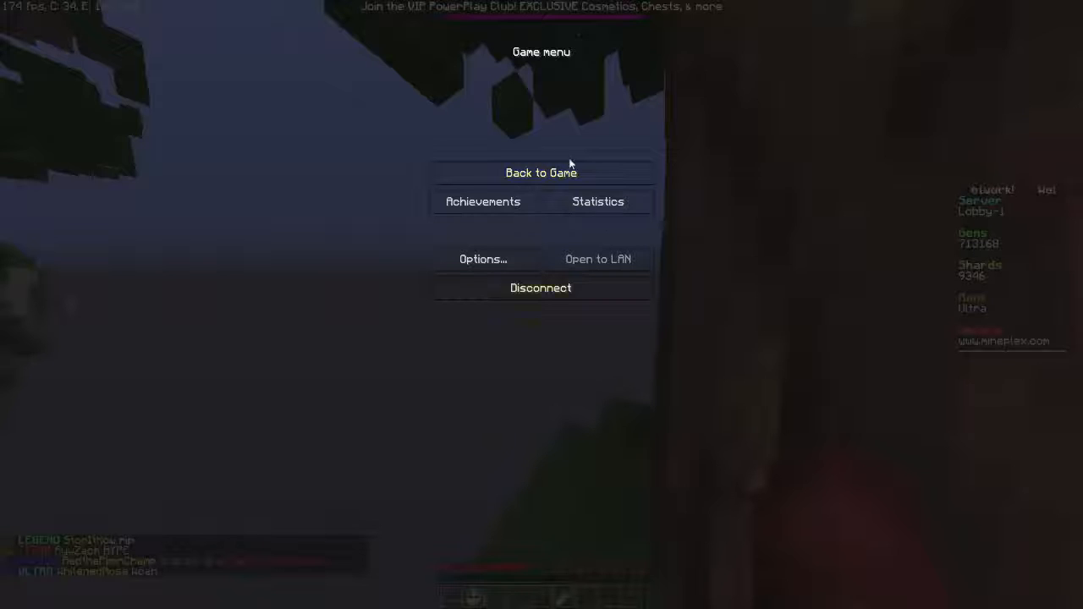
- Return to the game, send the chat message "Type", and take an in-game screenshot
click(573, 164)
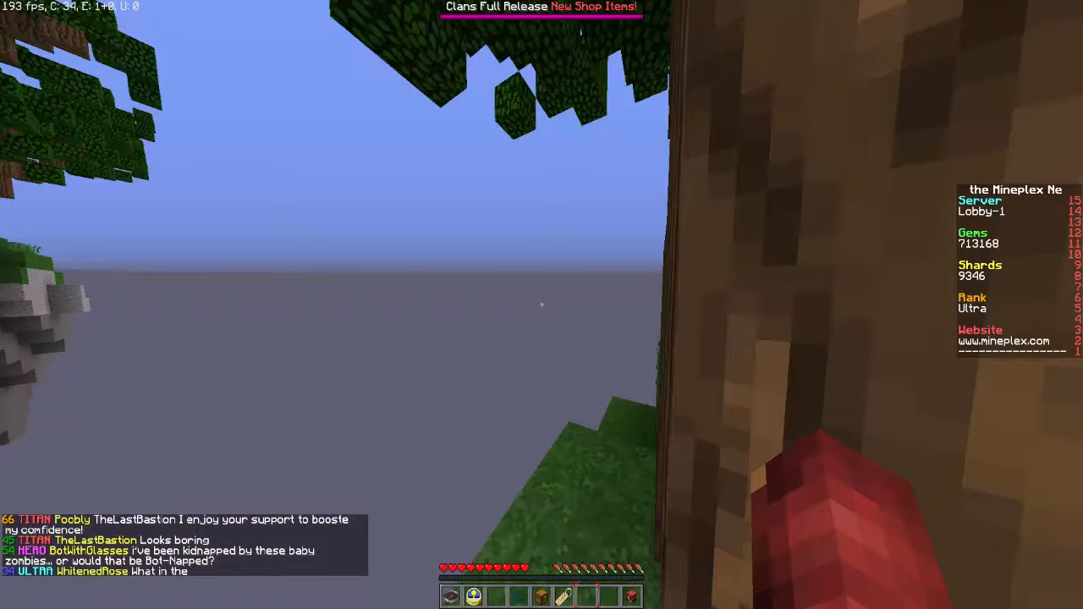
text(t)
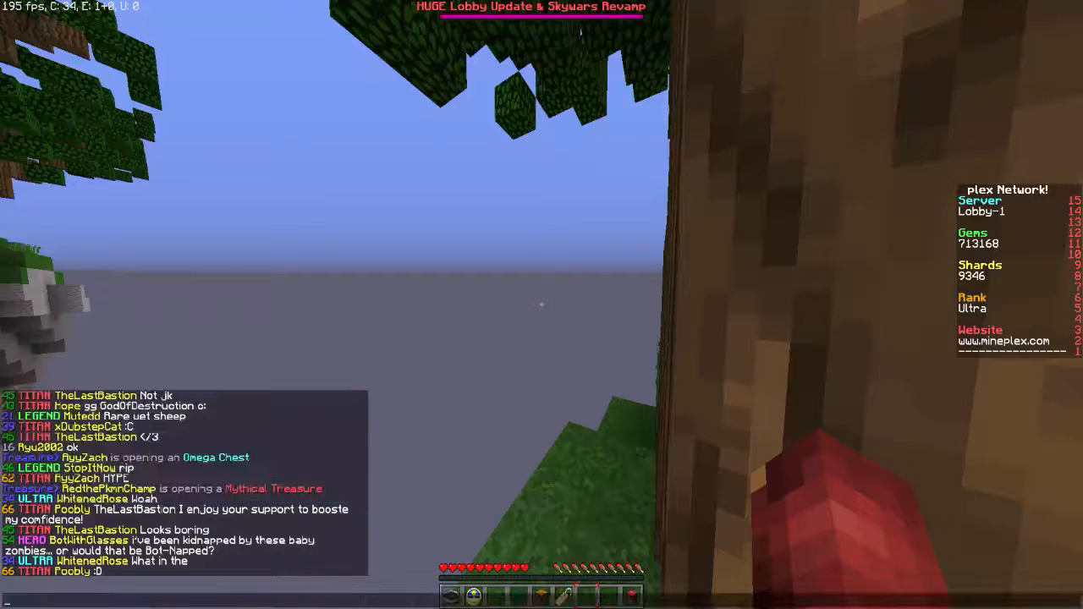
text(Type)
key(Return)
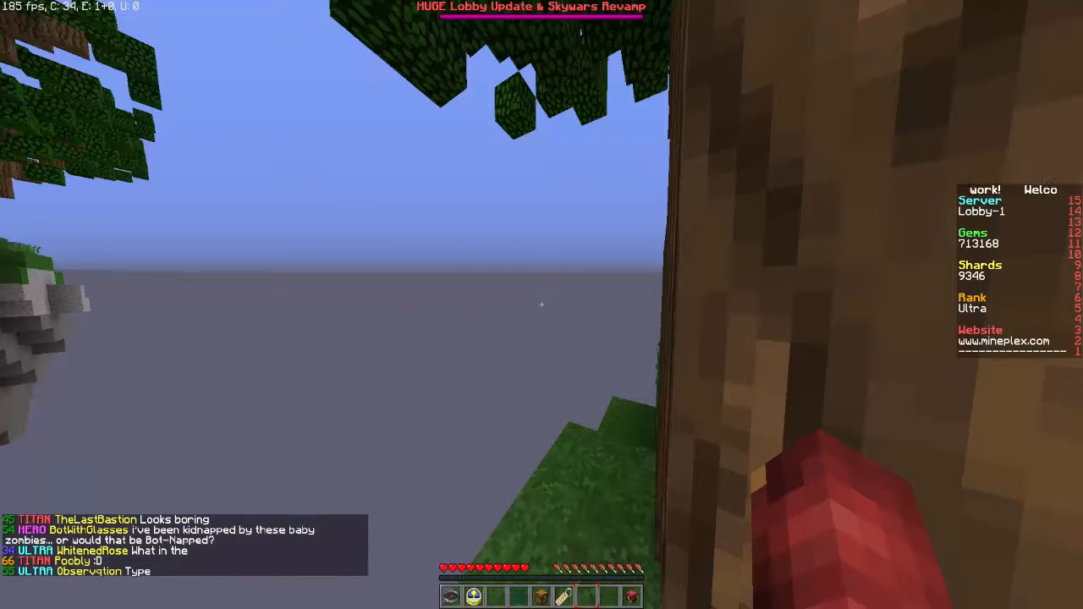
key(F2)
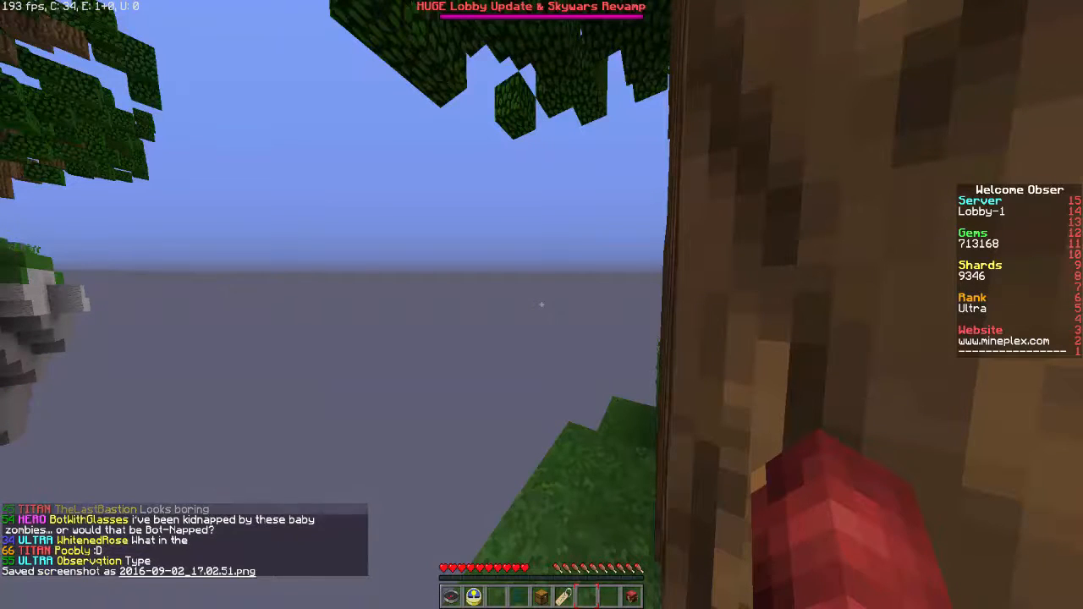
key(Escape)
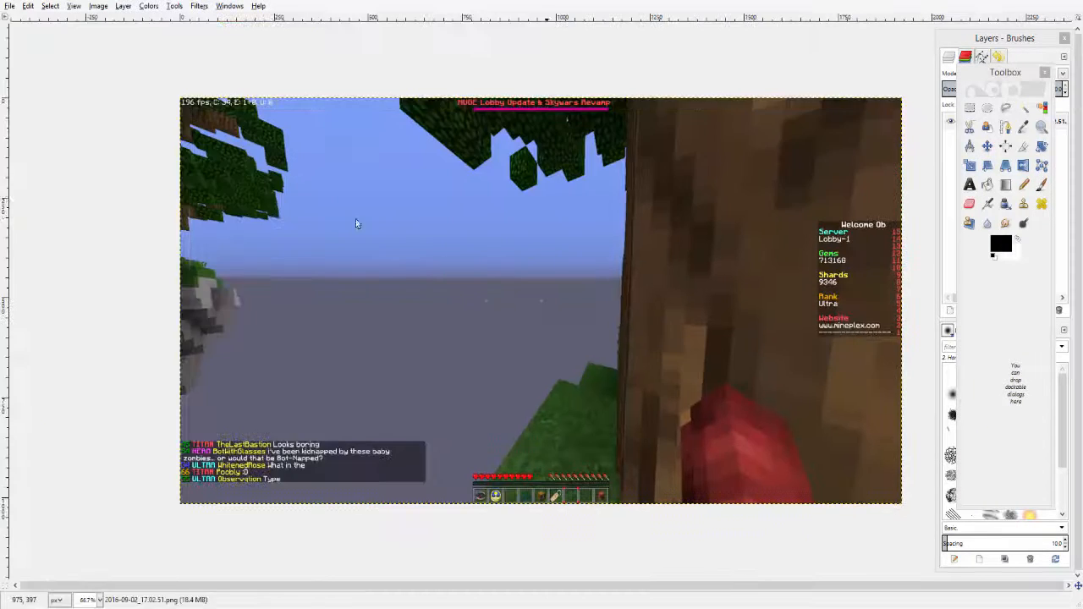
- Zoom in closely on the chat lines' level numbers at the screenshot's lower left
mouse_move(1004, 72)
mouse_down()
mouse_move(826, 113)
mouse_move(98, 77)
mouse_up()
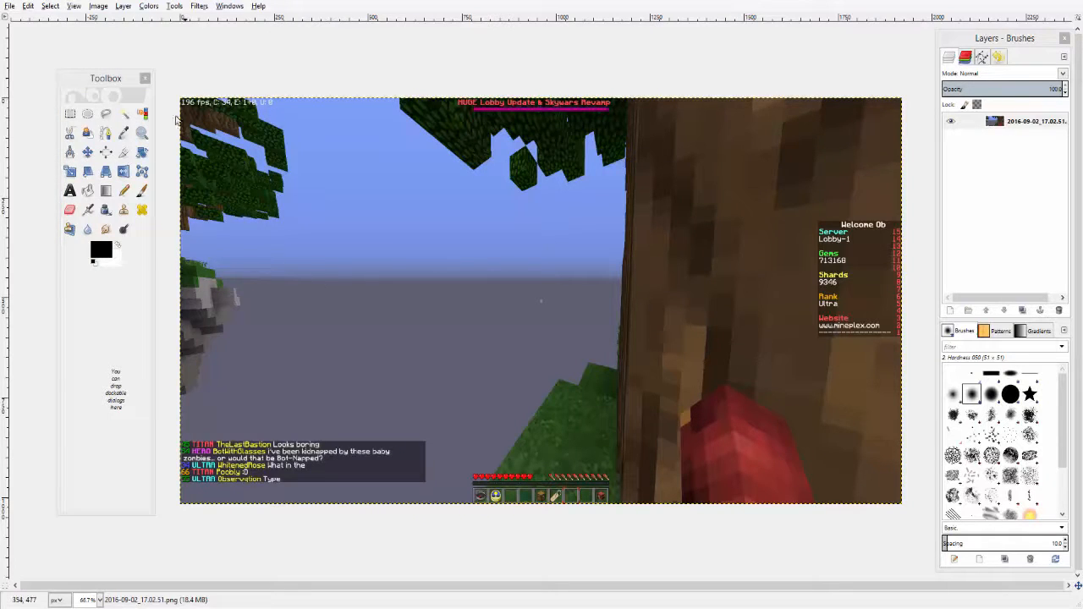
click(141, 133)
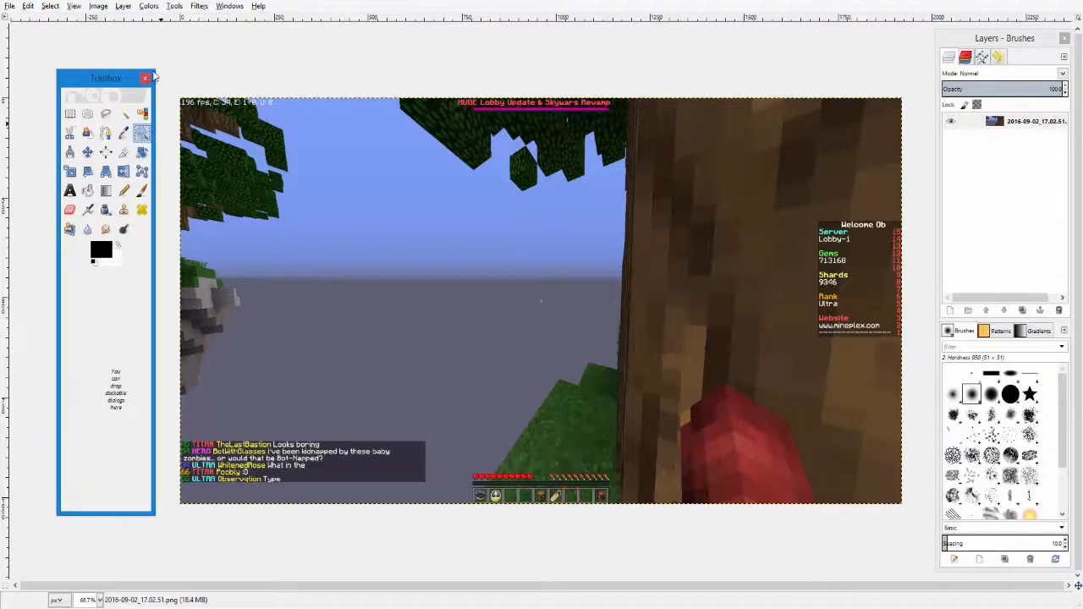
drag(155, 75, 155, 64)
click(123, 111)
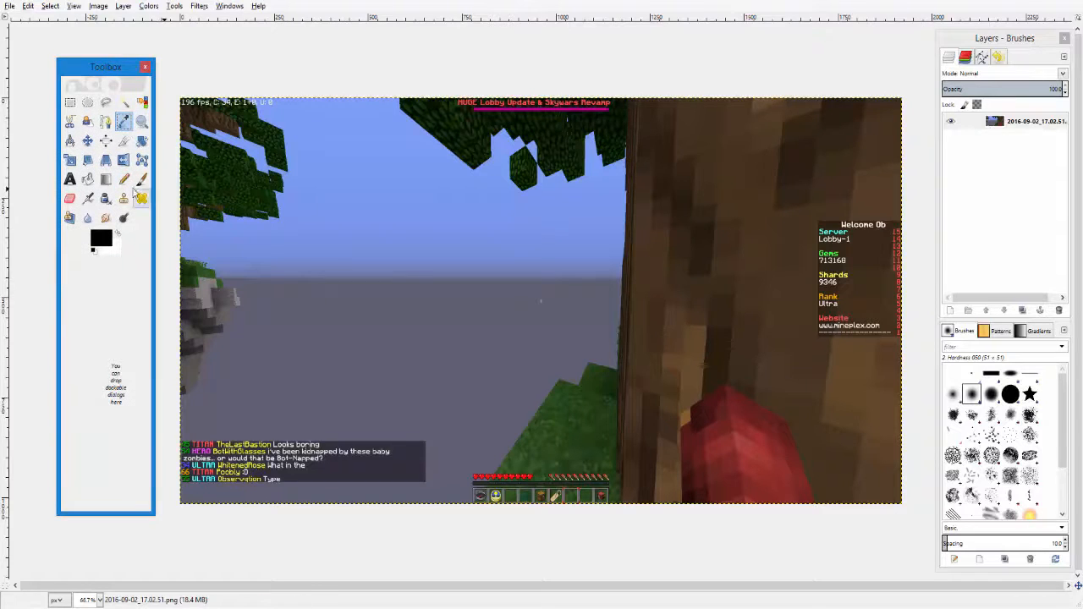
click(141, 121)
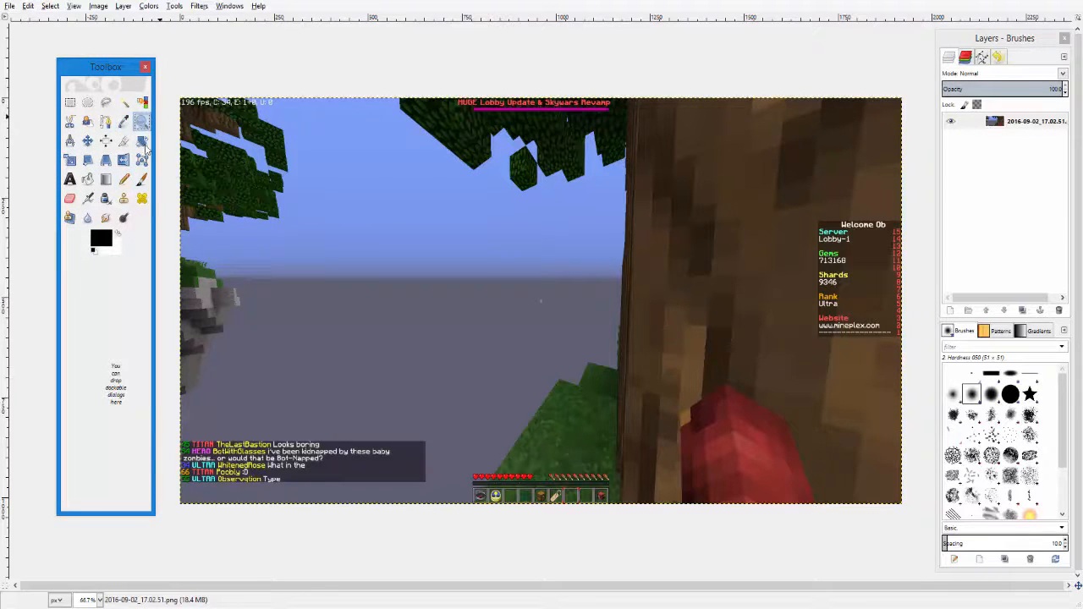
click(198, 482)
click(198, 483)
click(198, 482)
click(198, 482)
click(200, 482)
click(200, 482)
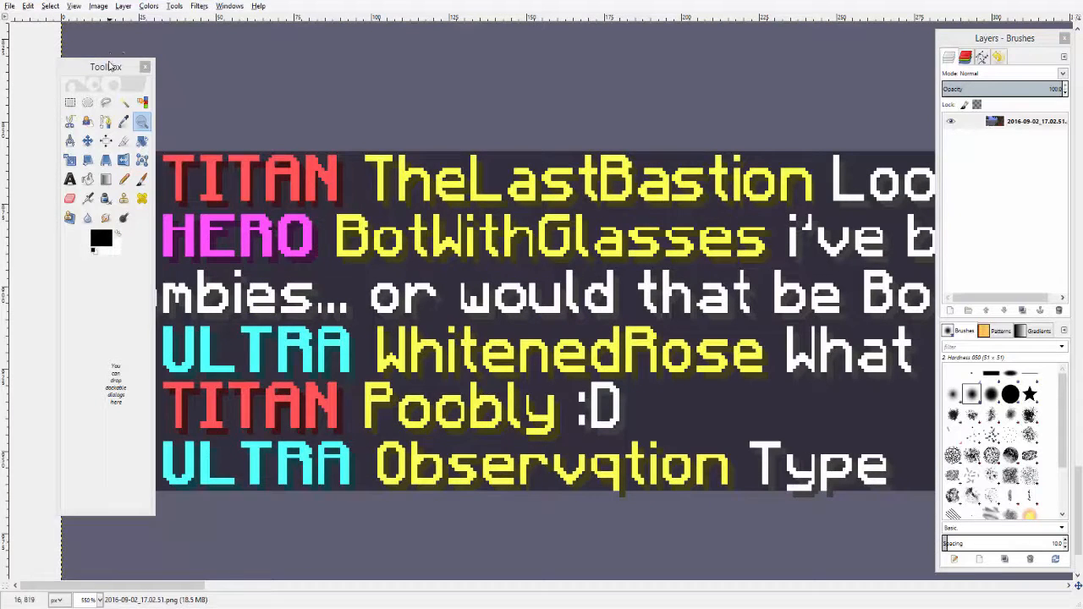
mouse_move(109, 66)
mouse_down()
mouse_move(923, 138)
mouse_move(1003, 81)
mouse_up()
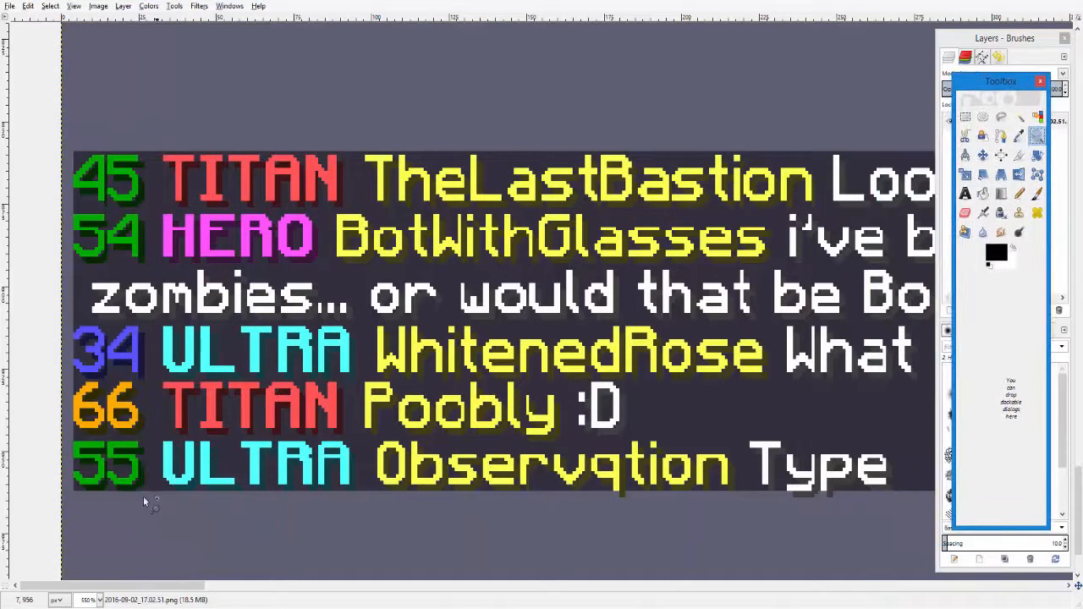
click(104, 484)
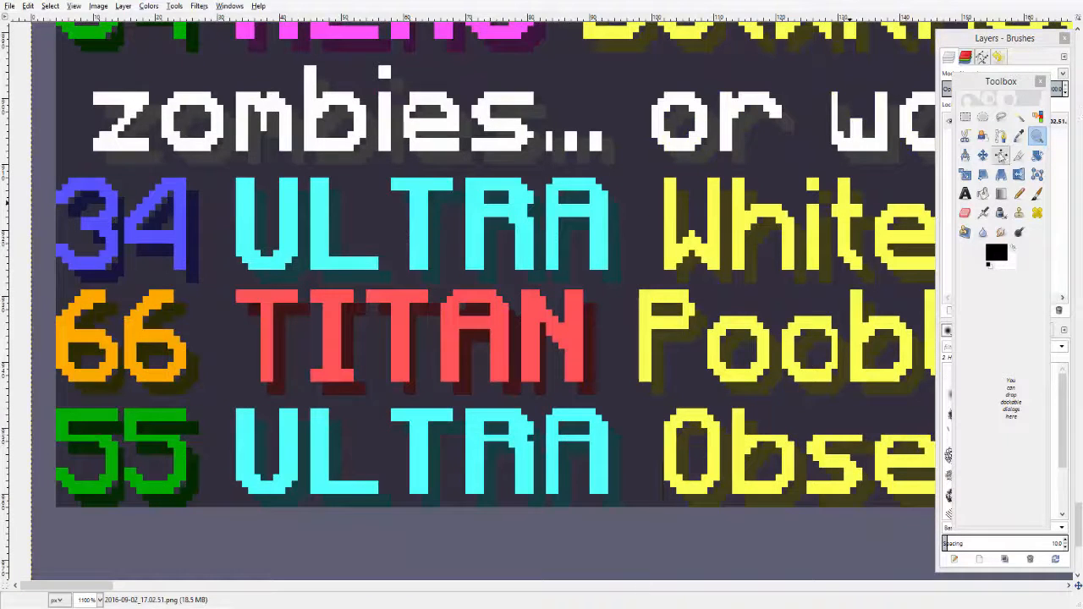
- Pick the chat background colour from the image as the foreground colour
click(1019, 136)
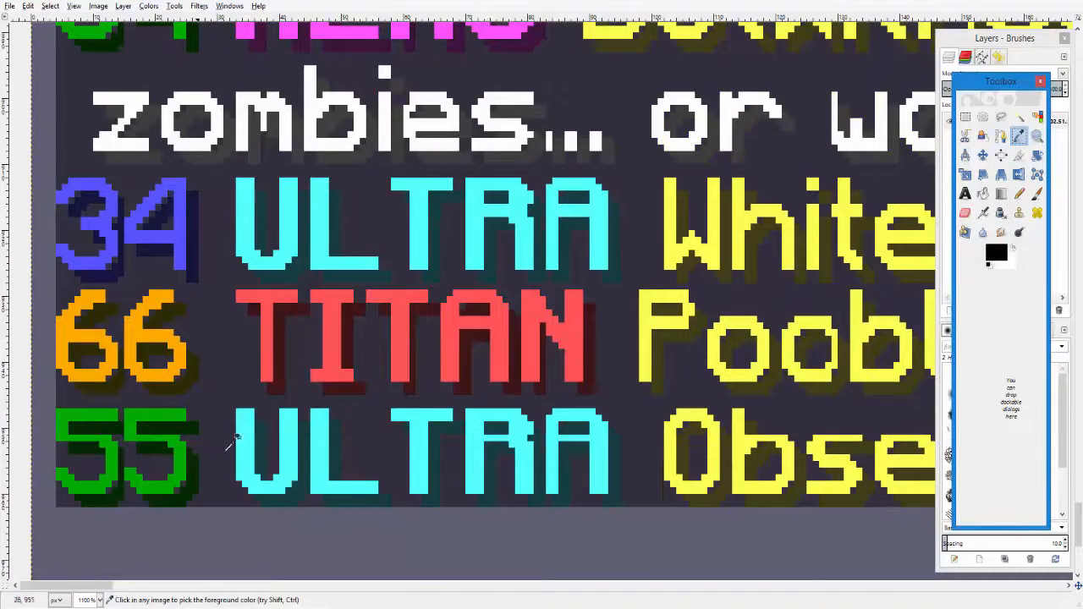
click(225, 425)
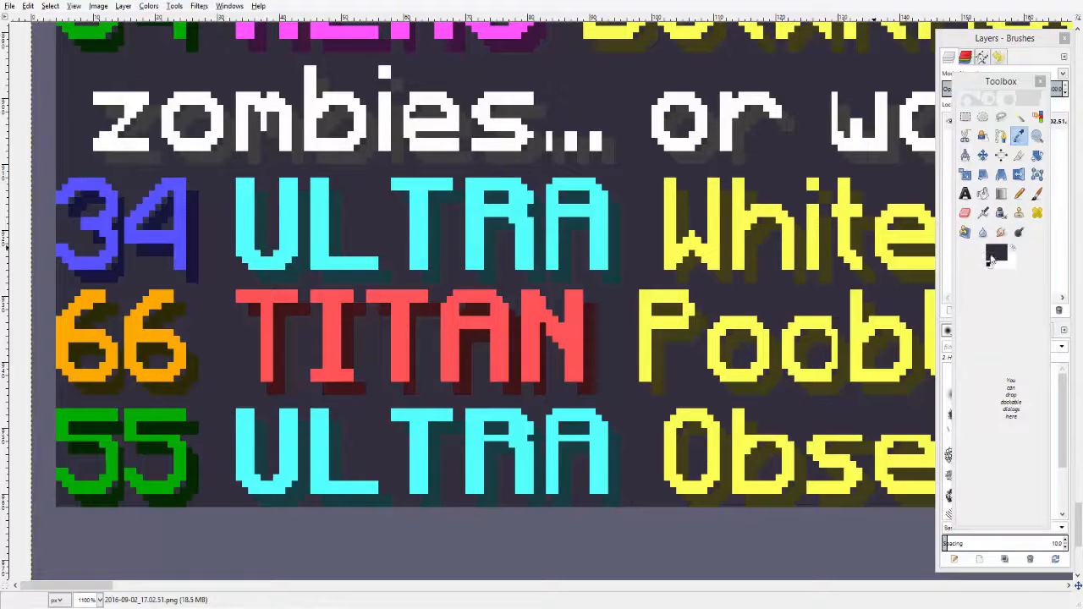
click(989, 259)
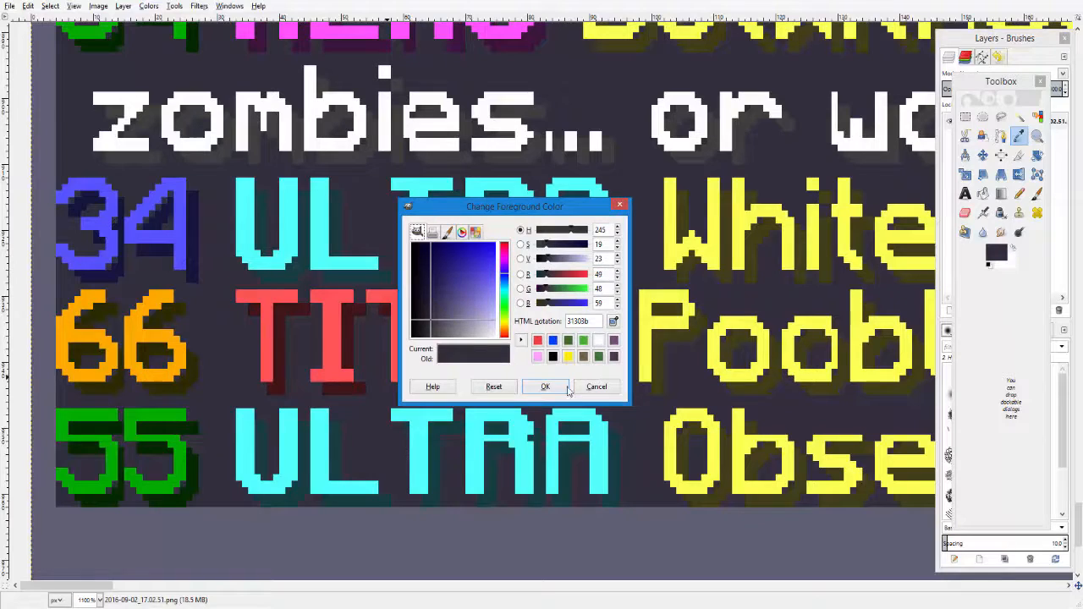
click(565, 388)
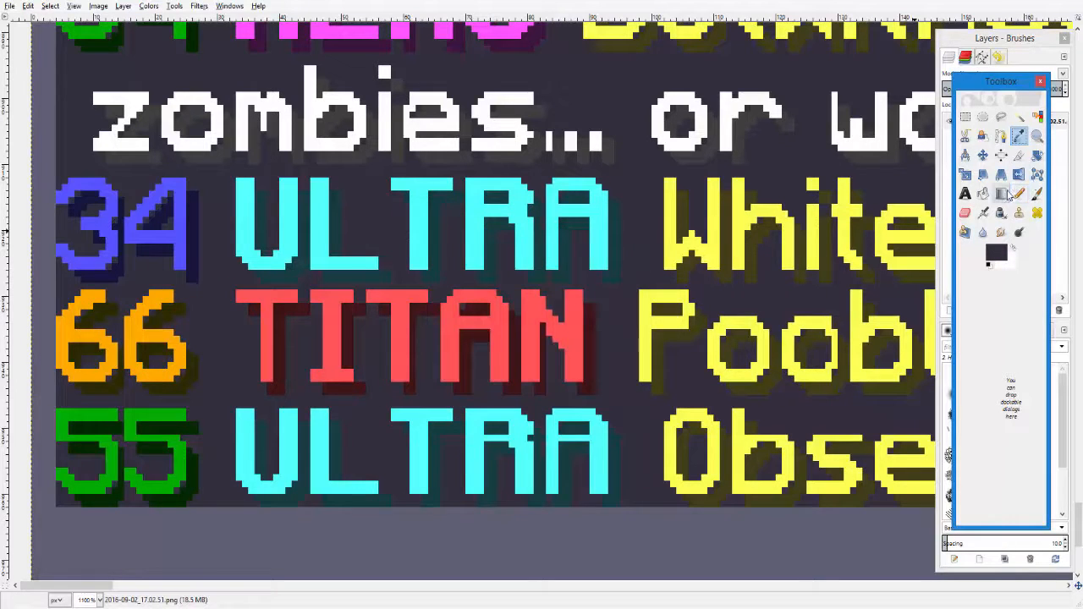
- Paint over the 55 level number on the last chat line with the Pencil in the background colour
click(1017, 194)
double_click(1017, 194)
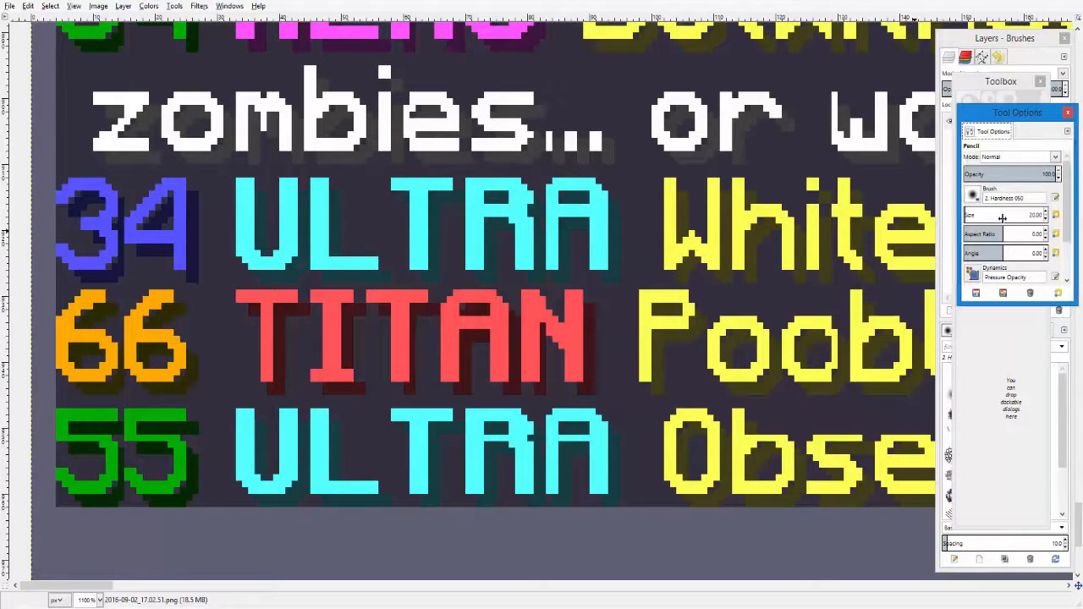
click(973, 214)
click(1069, 114)
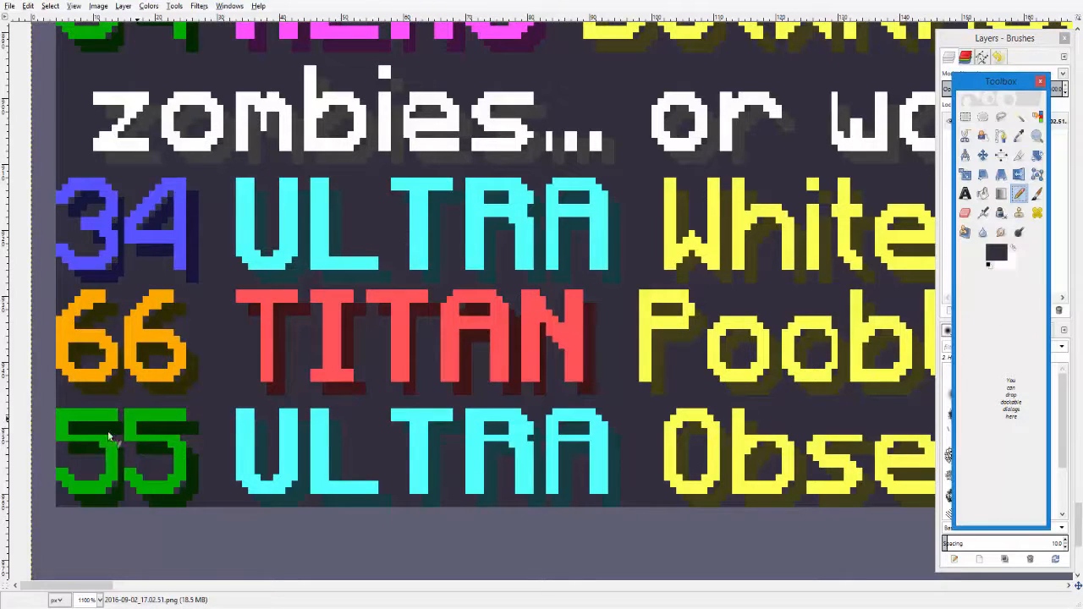
mouse_move(179, 433)
mouse_down()
mouse_move(70, 415)
mouse_move(85, 437)
mouse_move(114, 418)
mouse_move(184, 472)
mouse_move(146, 478)
mouse_move(141, 454)
mouse_move(99, 458)
mouse_move(72, 477)
mouse_move(83, 492)
mouse_move(183, 491)
mouse_move(195, 457)
mouse_up()
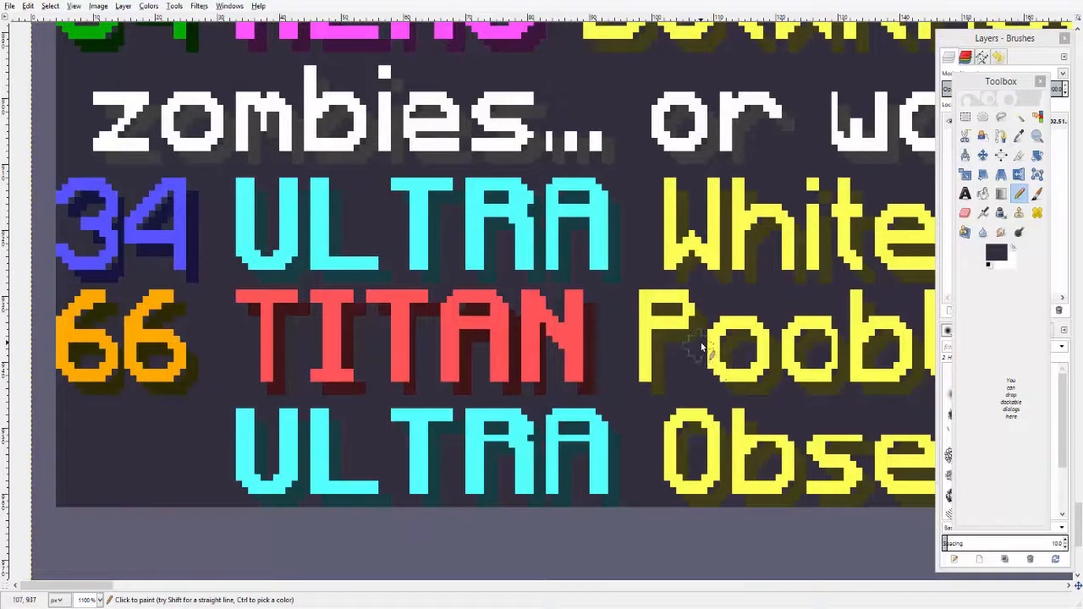
scroll(571, 362, up, 5)
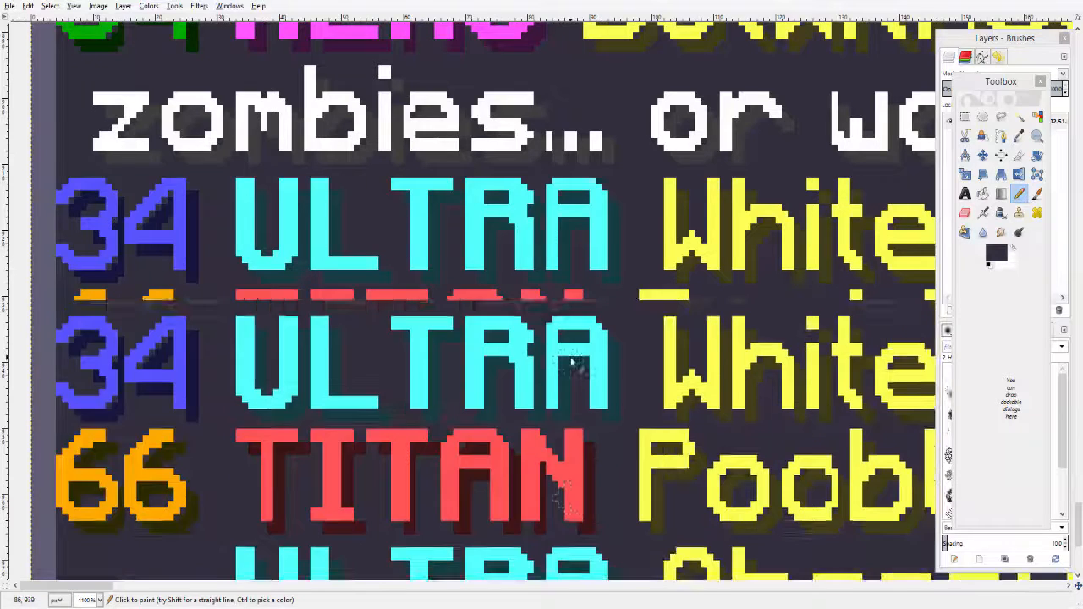
scroll(572, 362, down, 5)
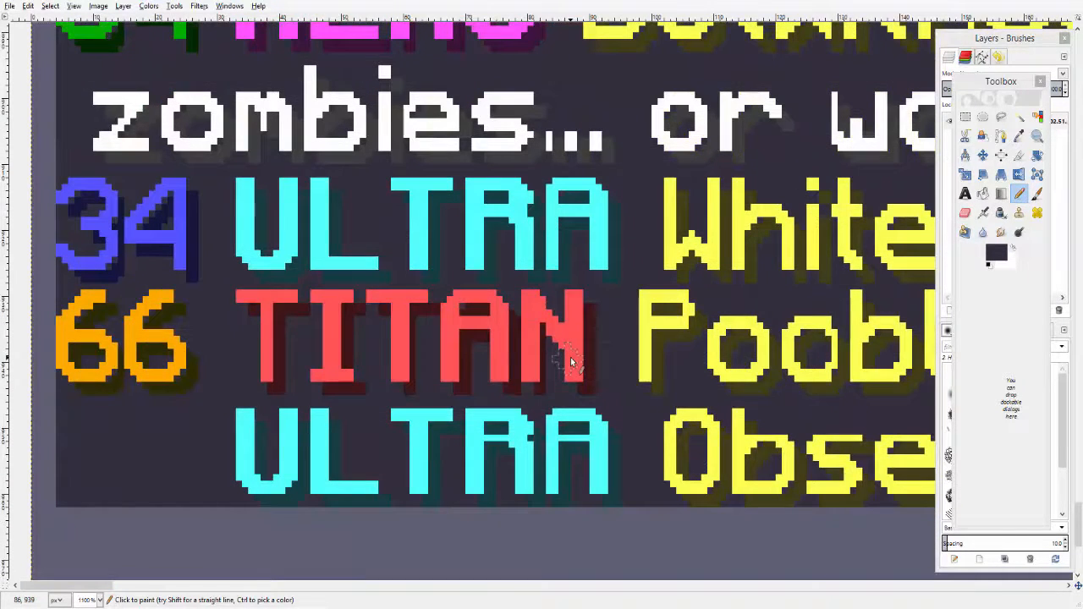
scroll(572, 362, up, 3)
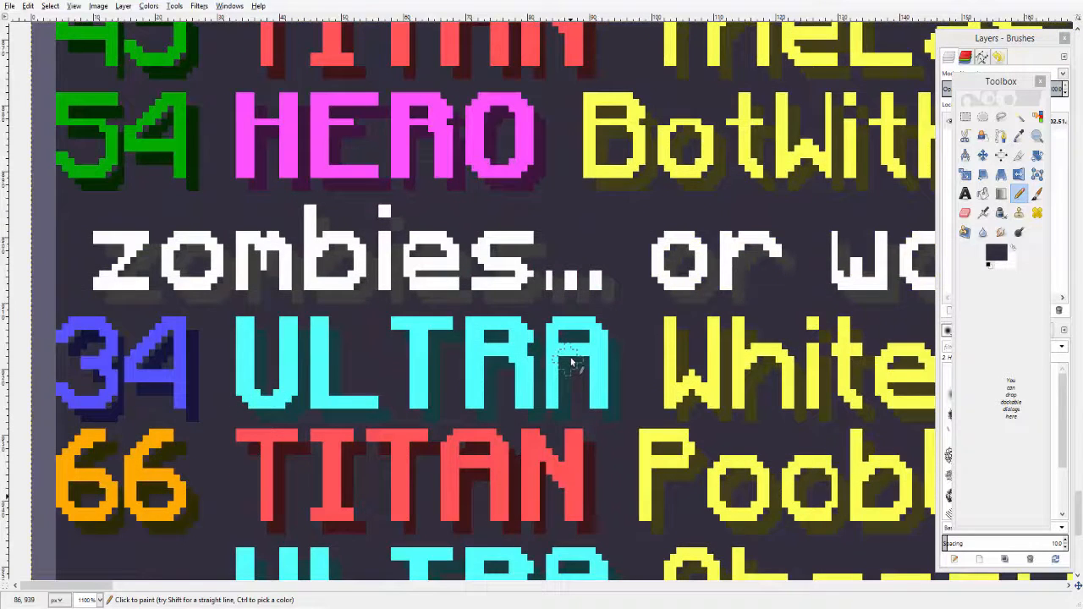
scroll(571, 363, up, 3)
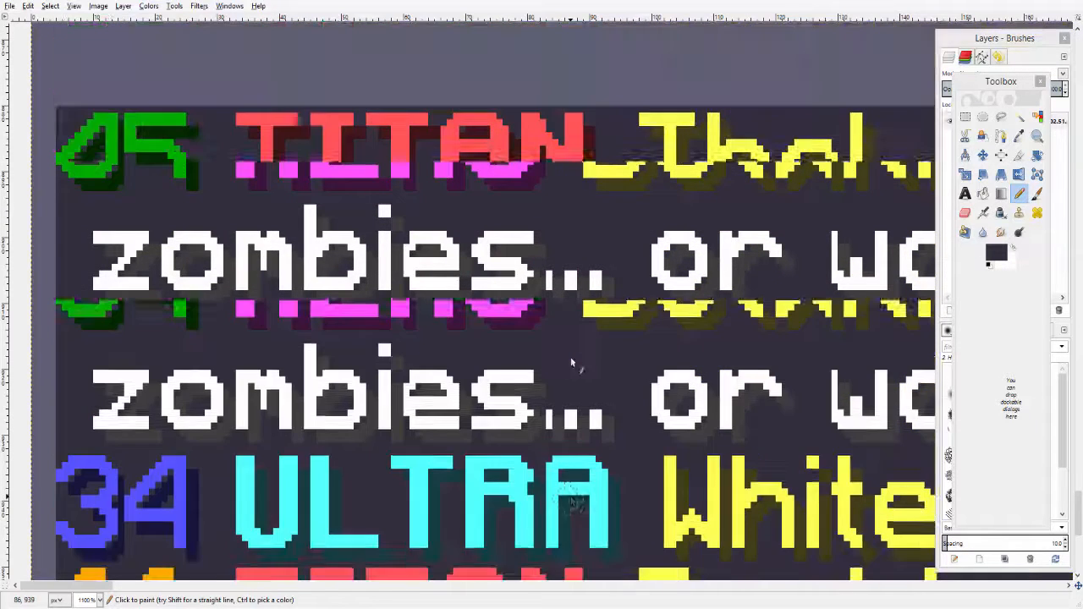
scroll(572, 362, down, 6)
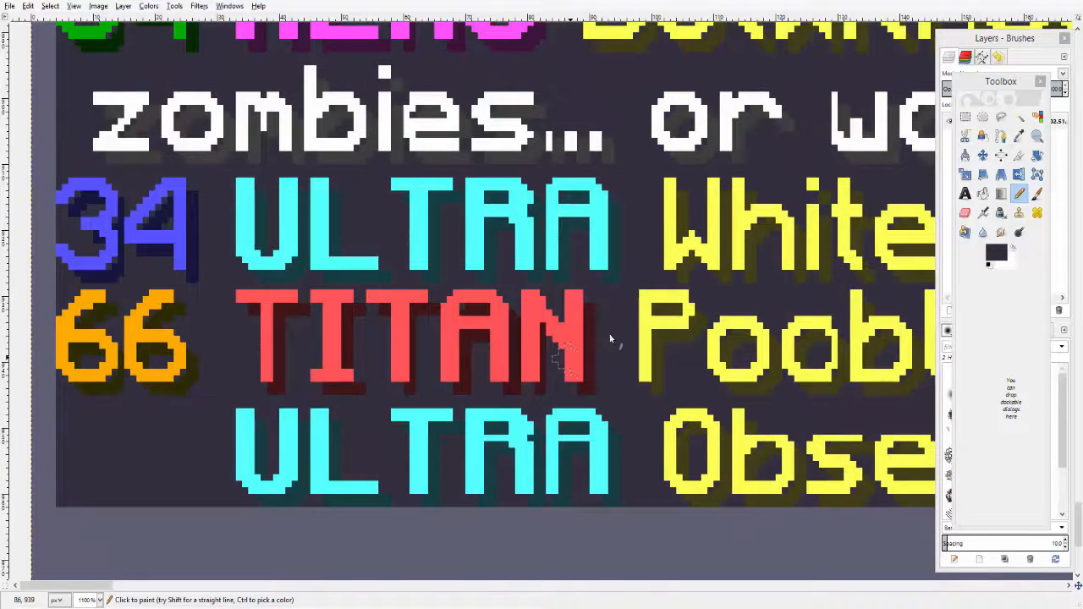
- Select a 6 from the 66 level number with Fuzzy Select, copy it, and paste it into the emptied number slot
click(1014, 121)
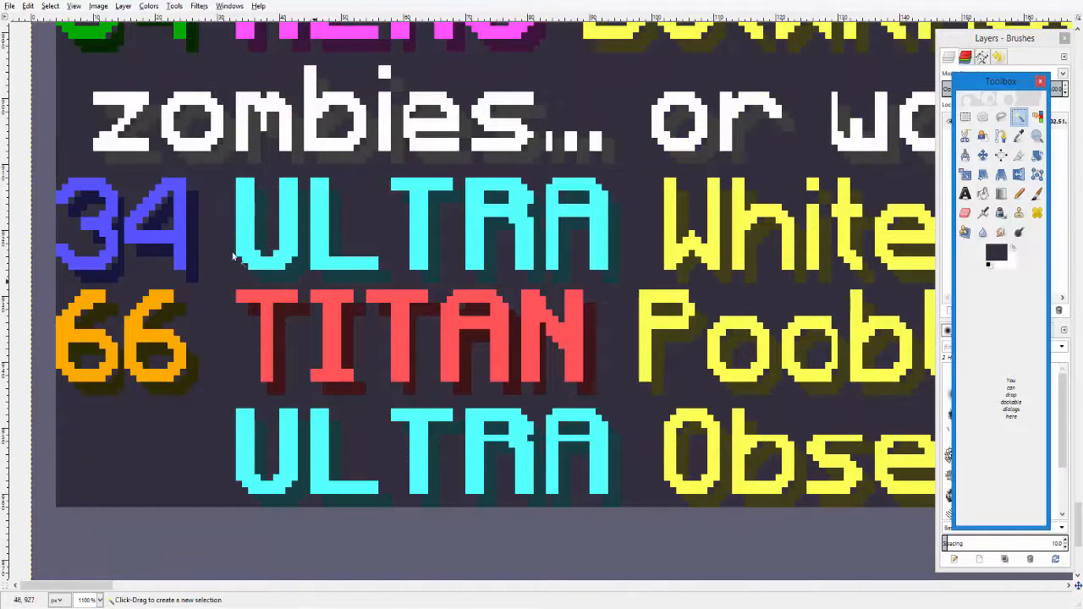
scroll(167, 343, up, 6)
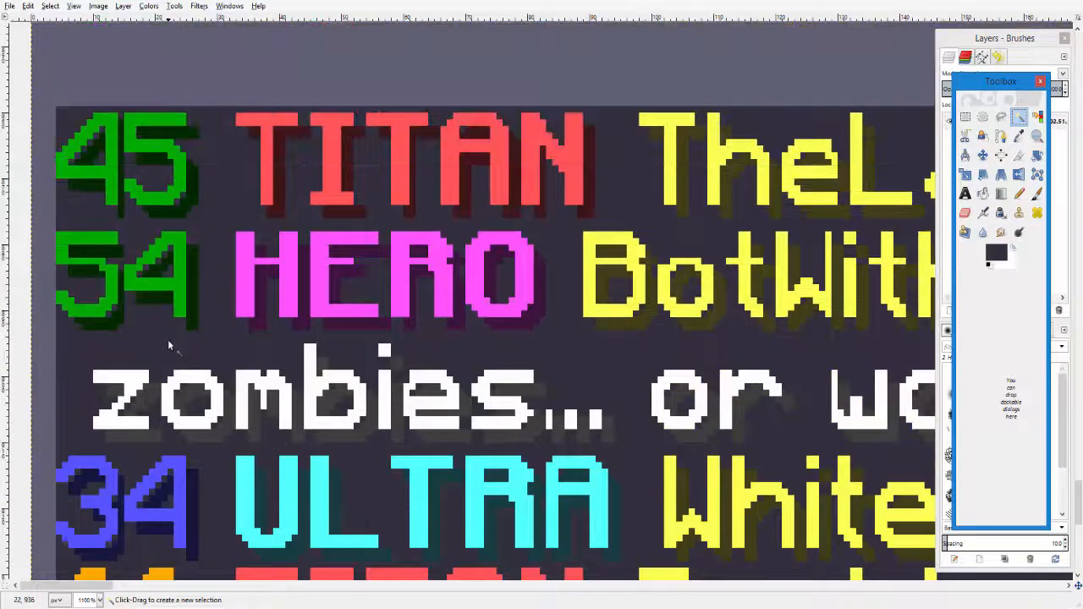
scroll(135, 357, down, 6)
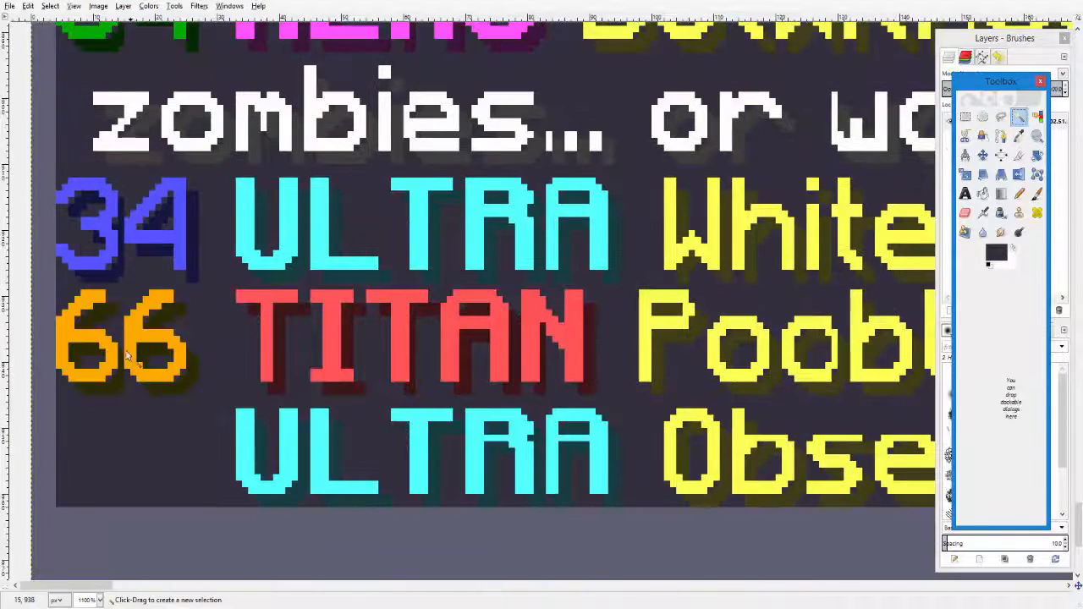
click(93, 381)
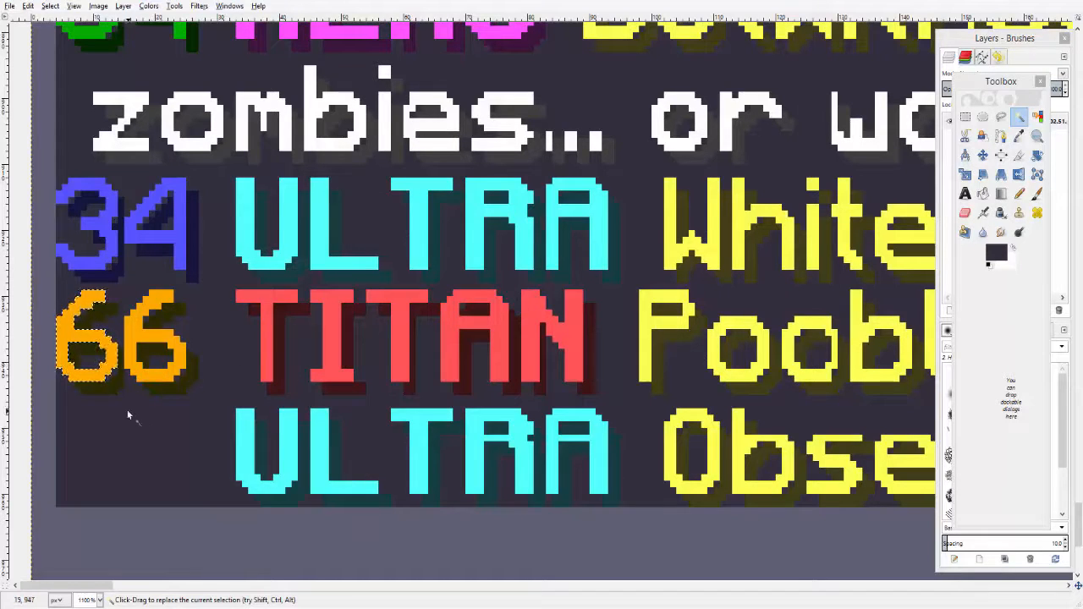
key(ctrl+c)
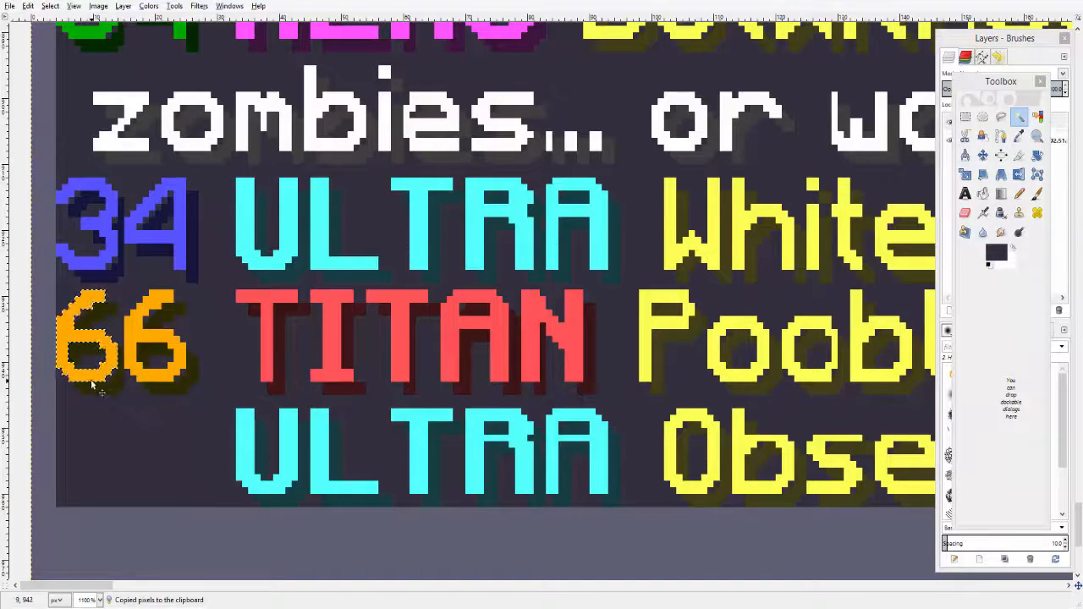
key(ctrl+v)
drag(86, 394, 92, 491)
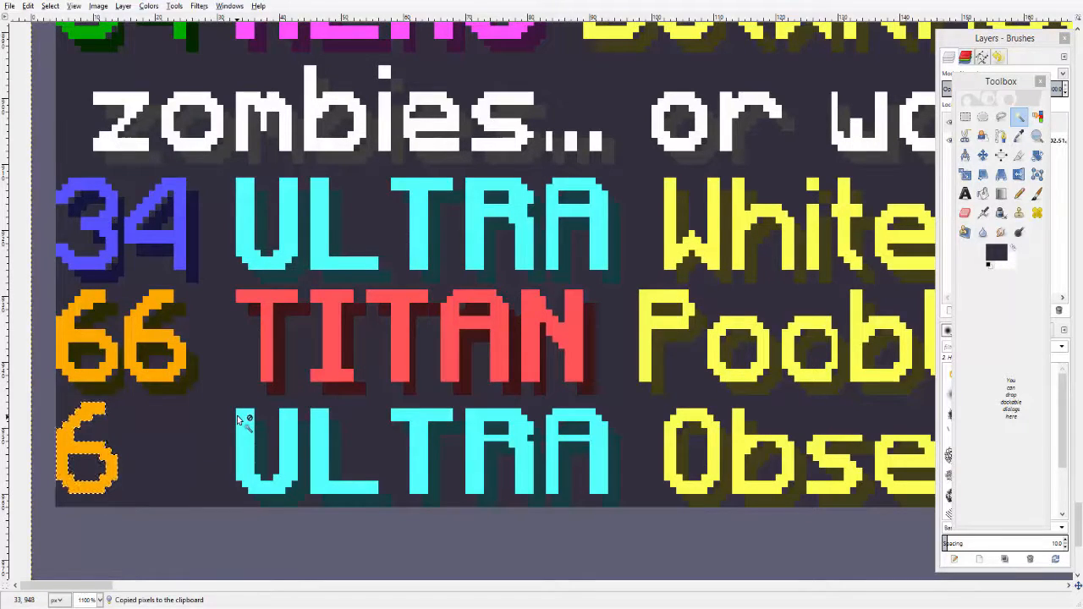
- Copy the 4 from the 34 level number and paste it beside the new 6 to form 64
scroll(211, 393, up, 4)
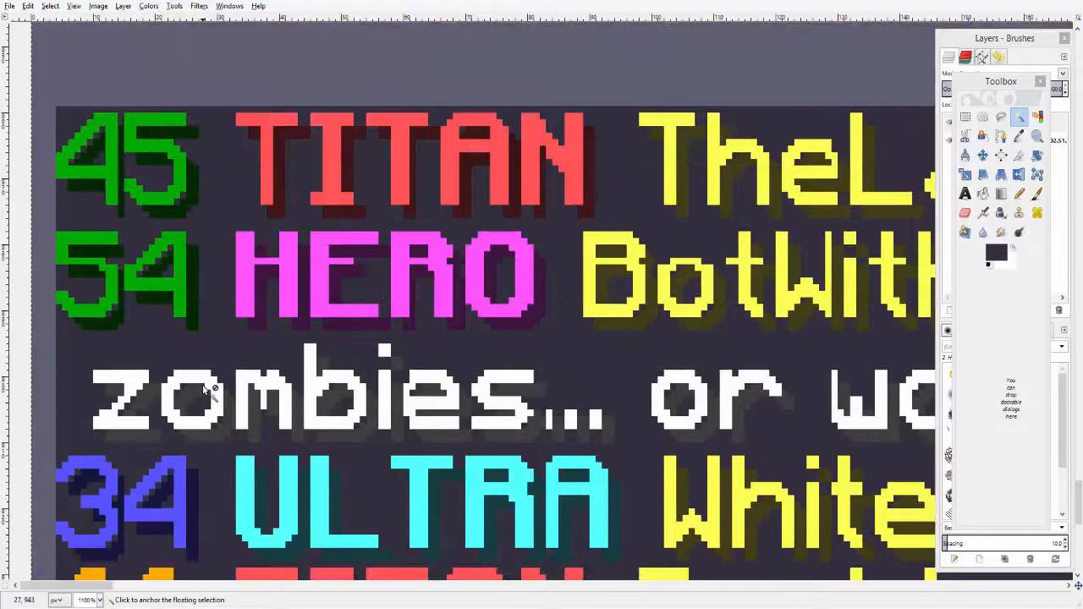
scroll(206, 390, down, 4)
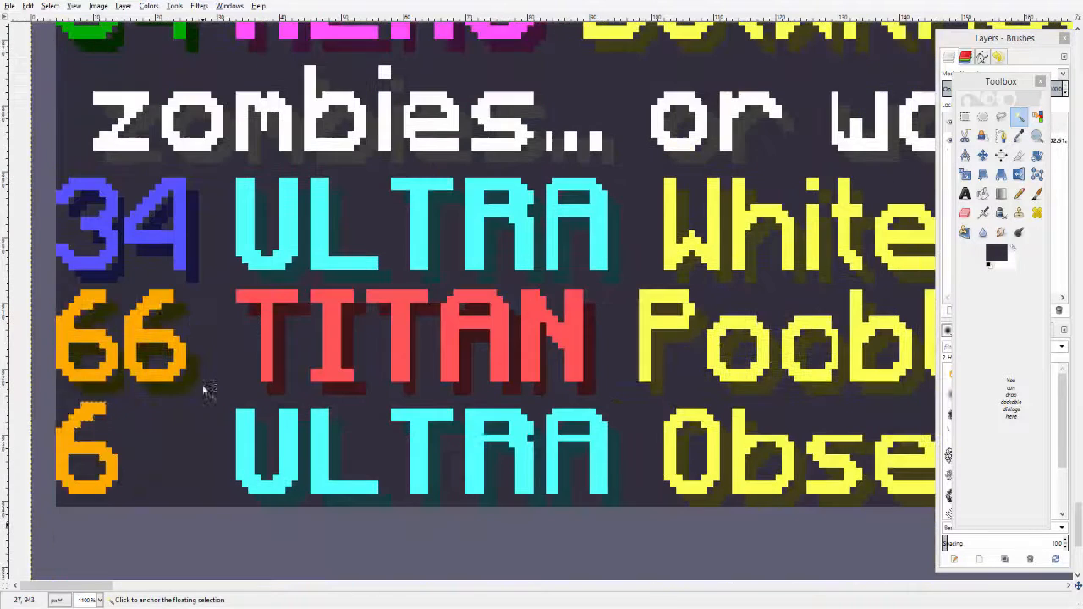
click(180, 263)
key(ctrl+c)
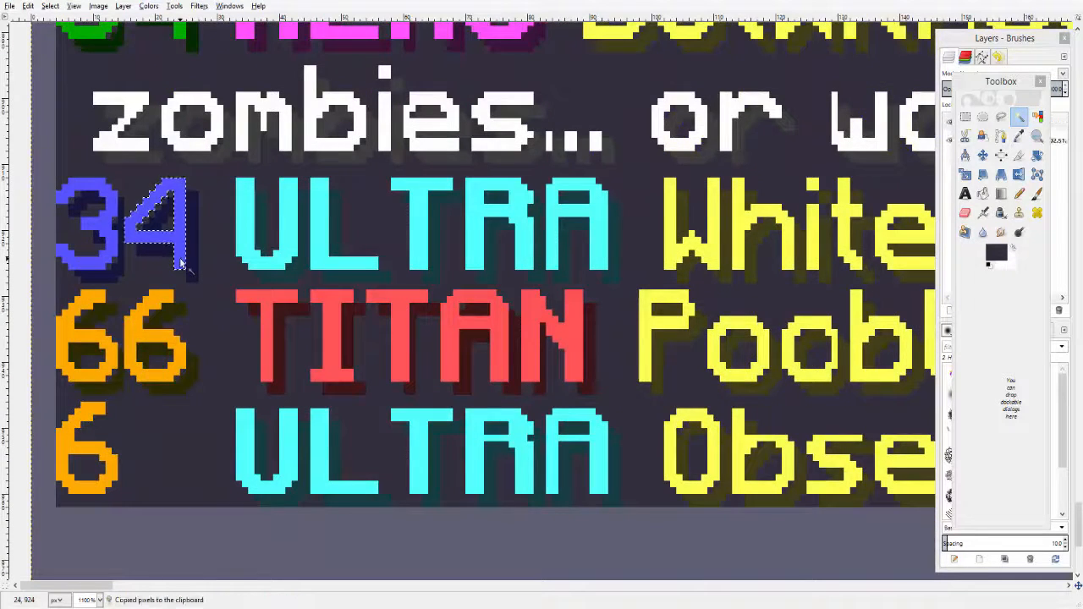
key(ctrl+v)
drag(180, 262, 182, 490)
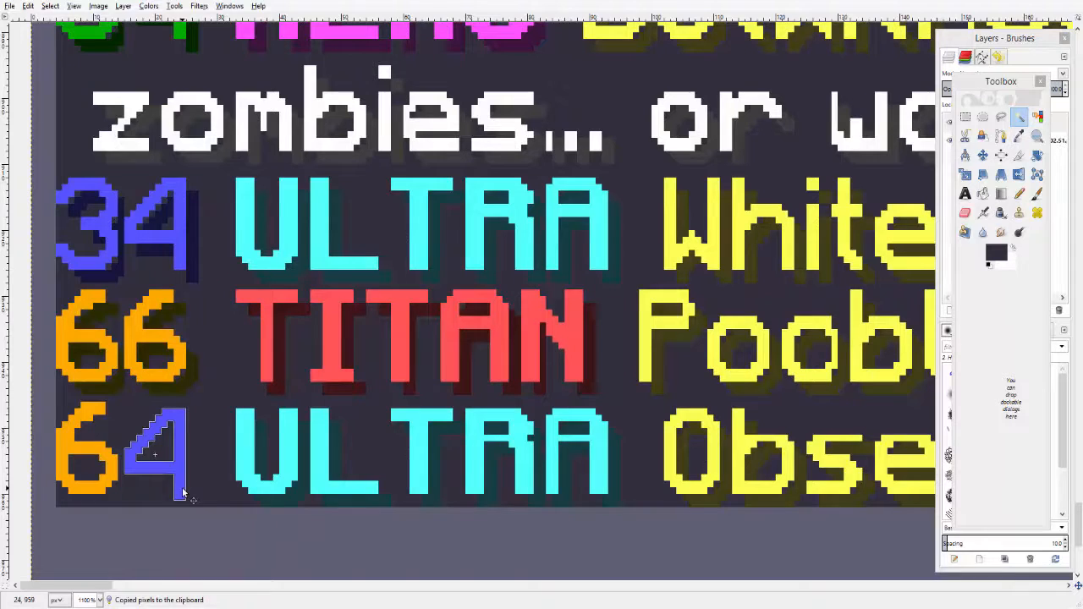
- Nudge the pasted 4 into place and merge the floating selection into the image layer
drag(183, 494, 183, 487)
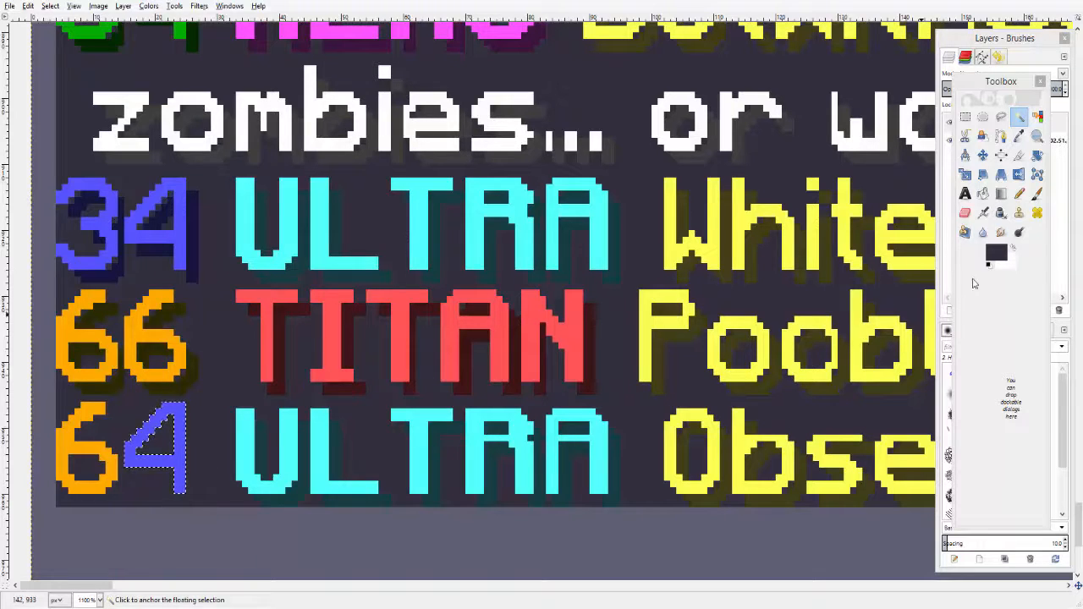
click(989, 39)
click(1026, 126)
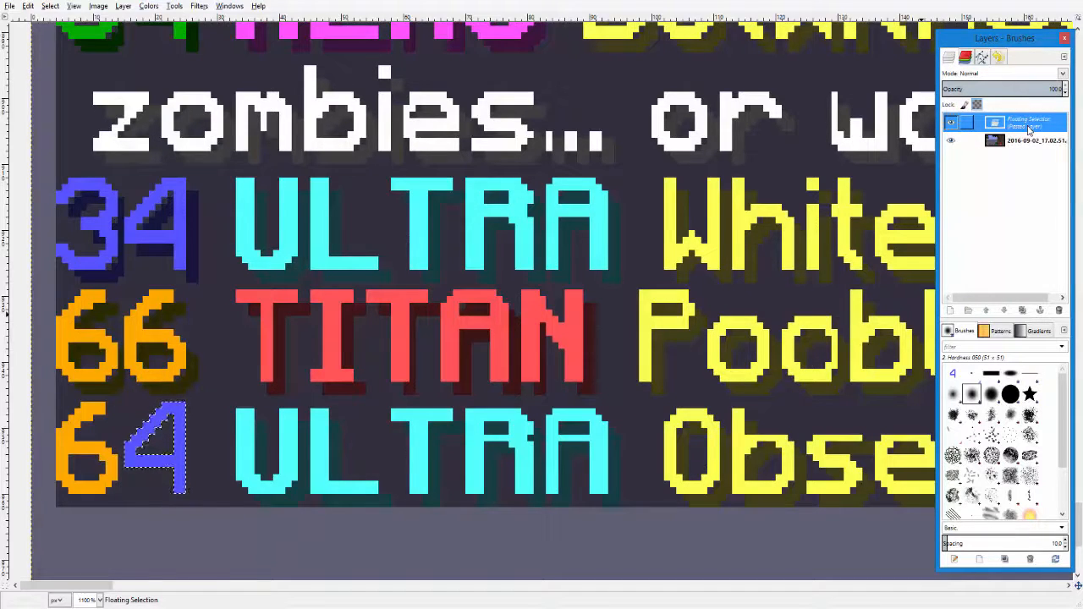
right_click(1029, 127)
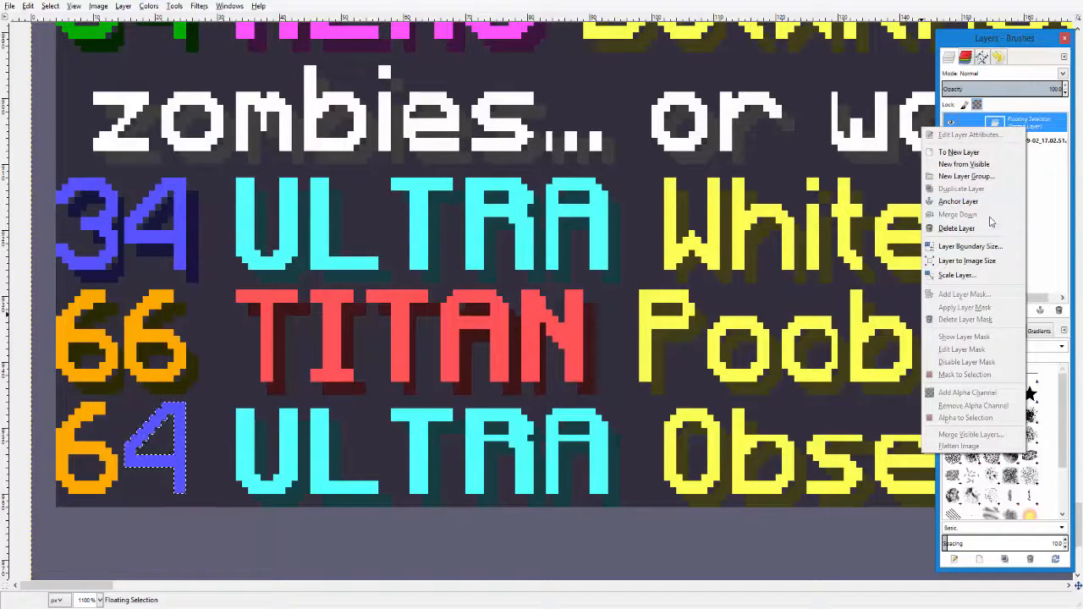
click(984, 166)
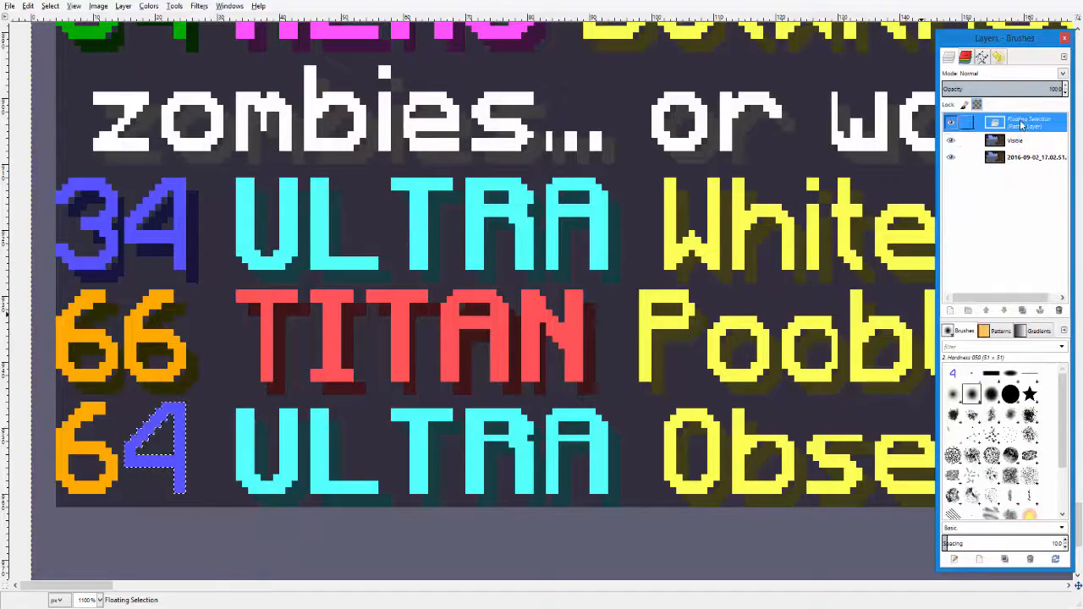
right_click(1021, 122)
click(970, 227)
right_click(1028, 121)
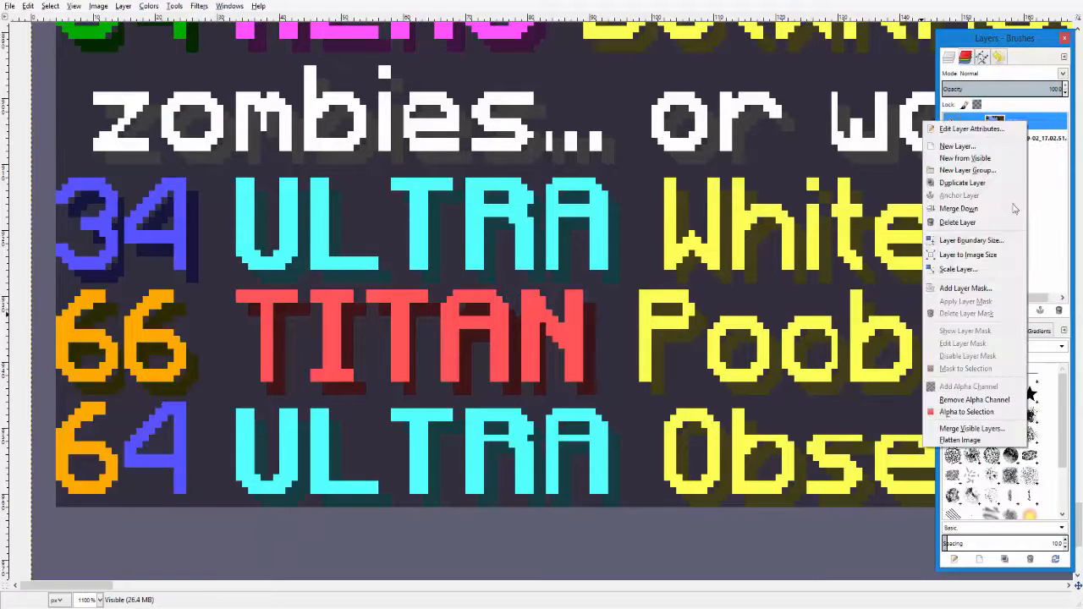
click(987, 223)
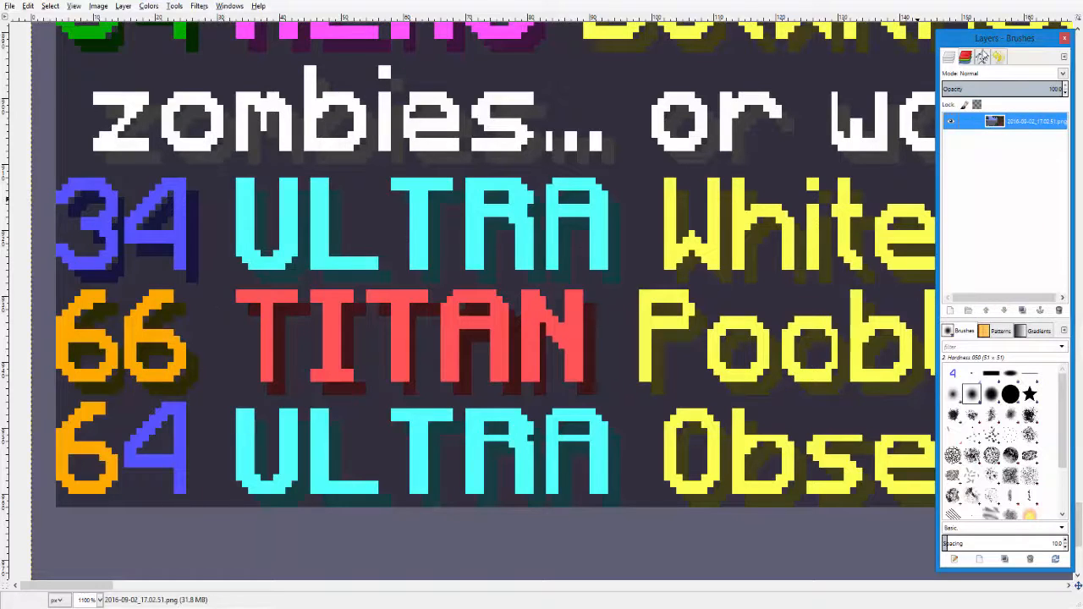
- Copy the drop-shadow pieces of a 6 in 66 with Fuzzy Select and paste them into the matching spots on the new 6
drag(968, 38, 863, 53)
click(1018, 81)
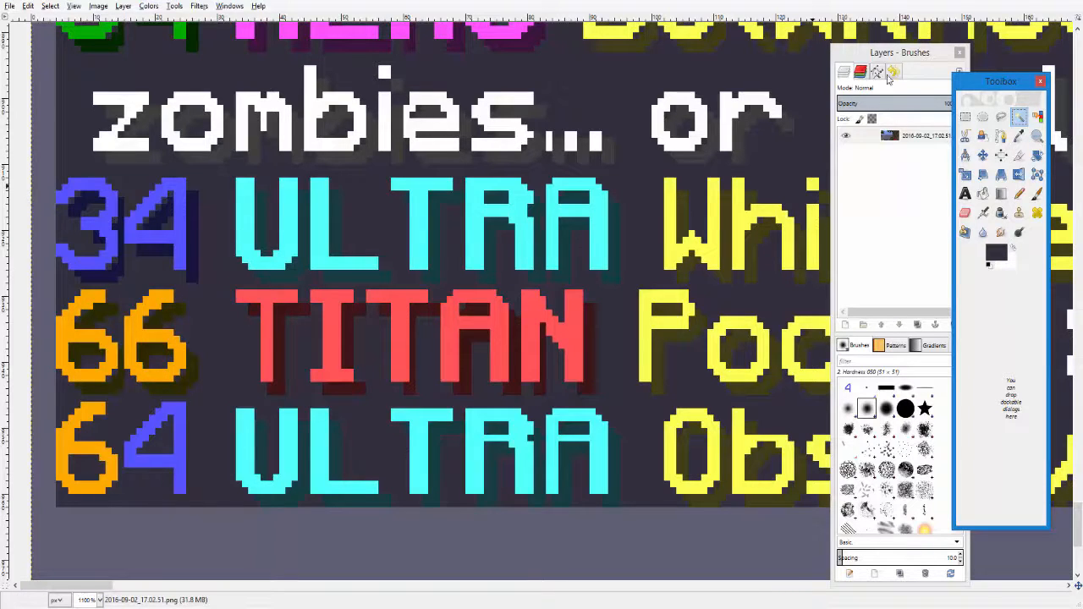
click(923, 134)
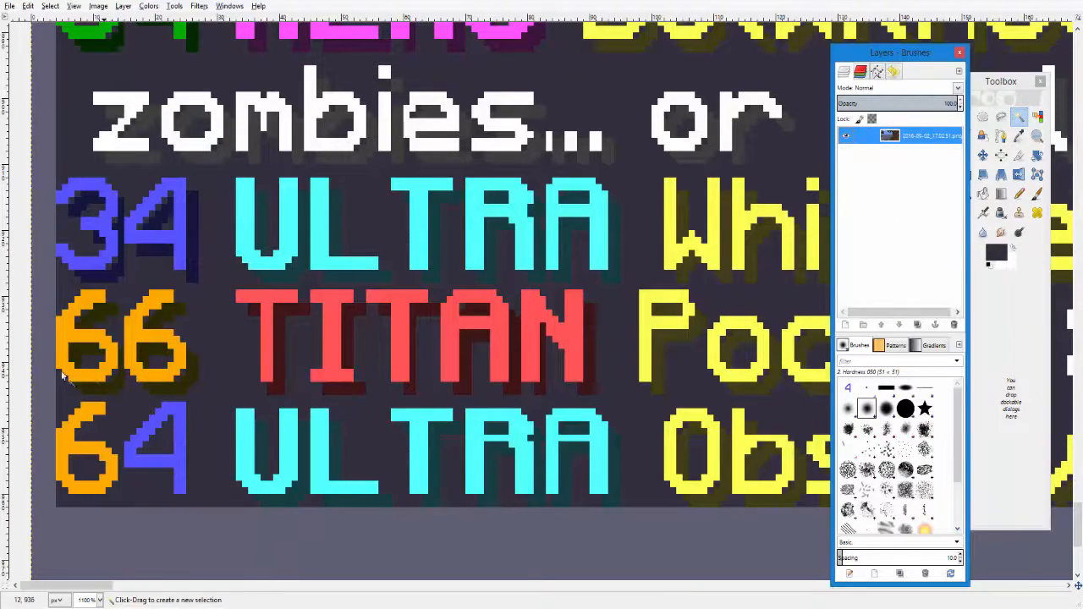
click(101, 393)
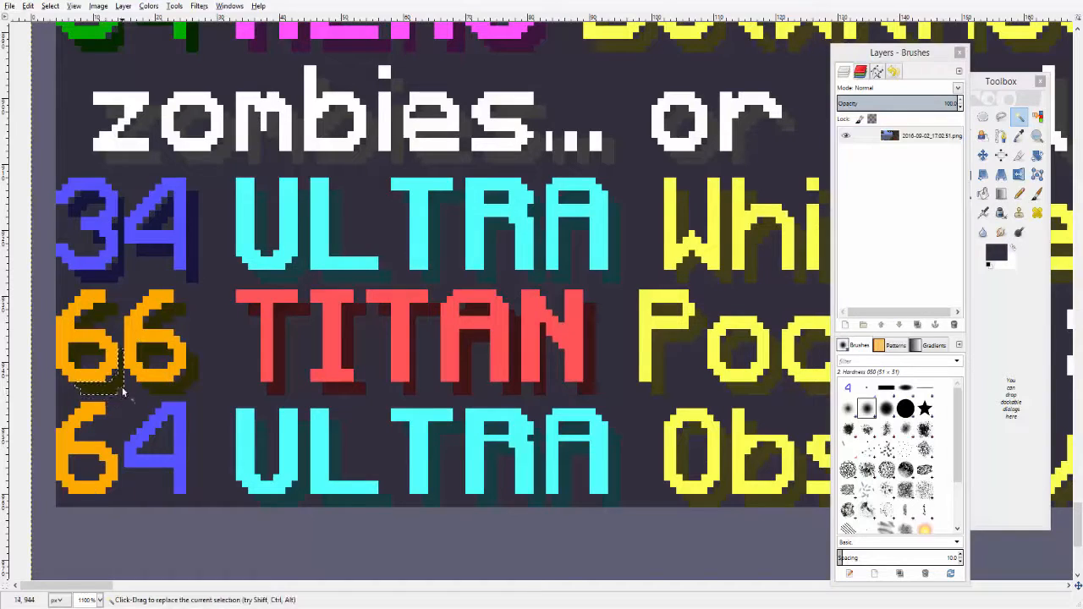
key(ctrl+c)
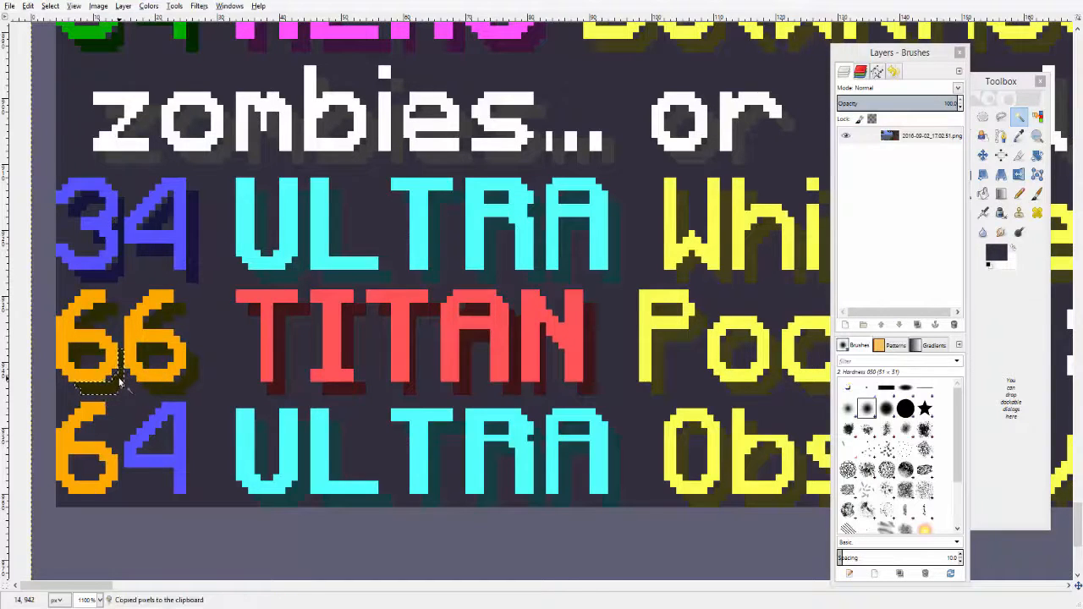
key(ctrl+v)
drag(114, 385, 113, 498)
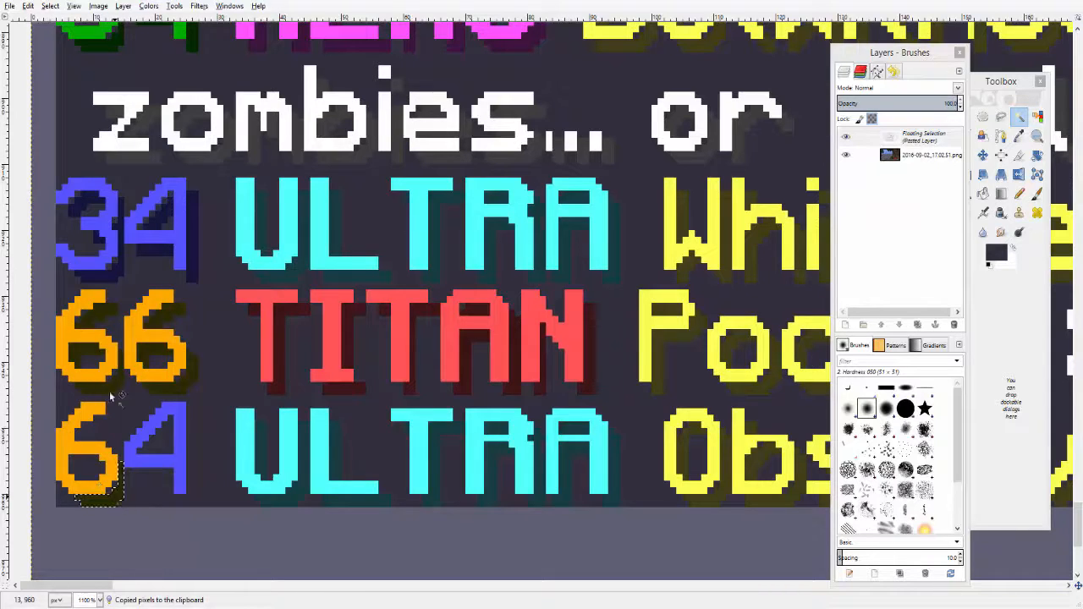
click(91, 356)
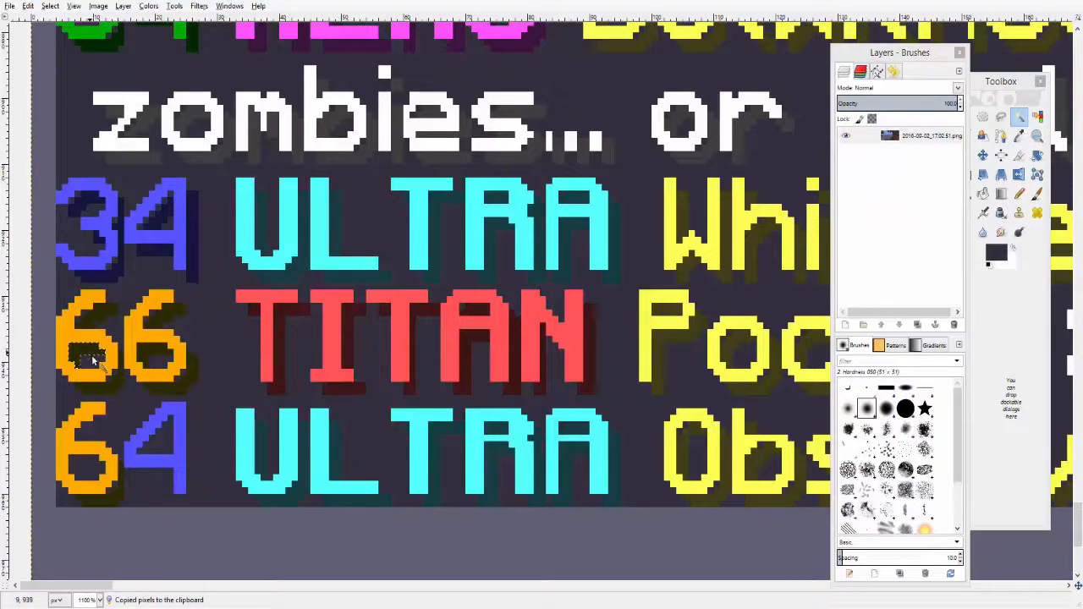
key(ctrl+v)
drag(93, 360, 91, 469)
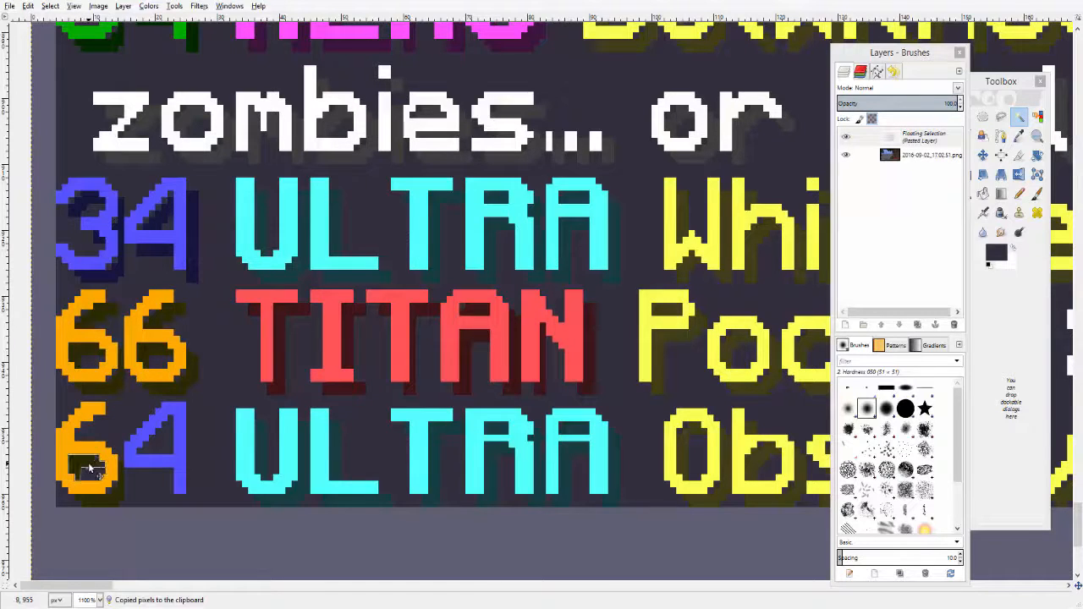
click(102, 321)
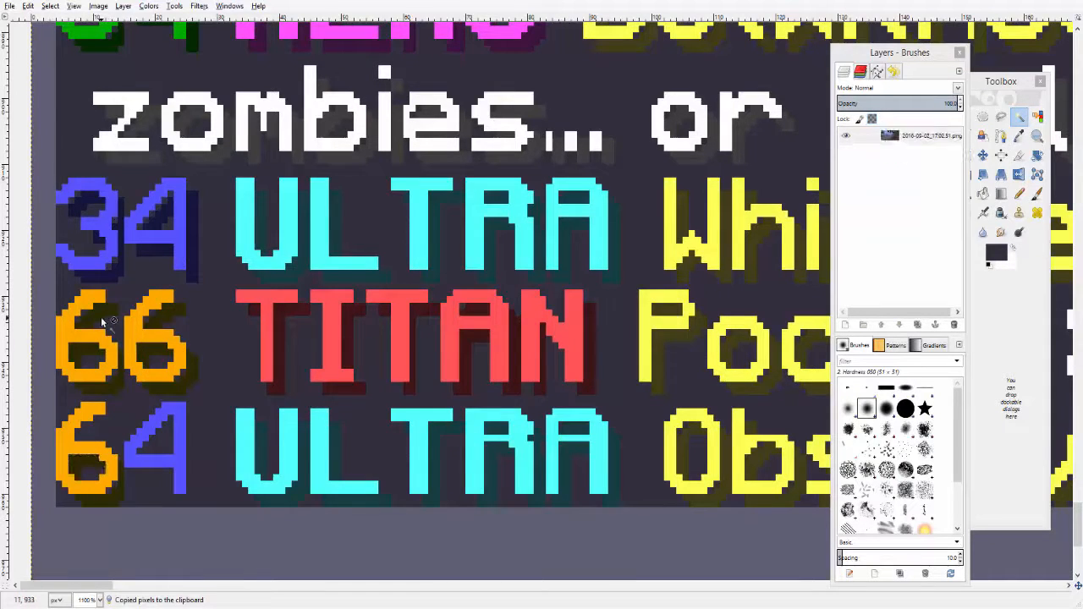
key(ctrl+v)
drag(101, 321, 105, 421)
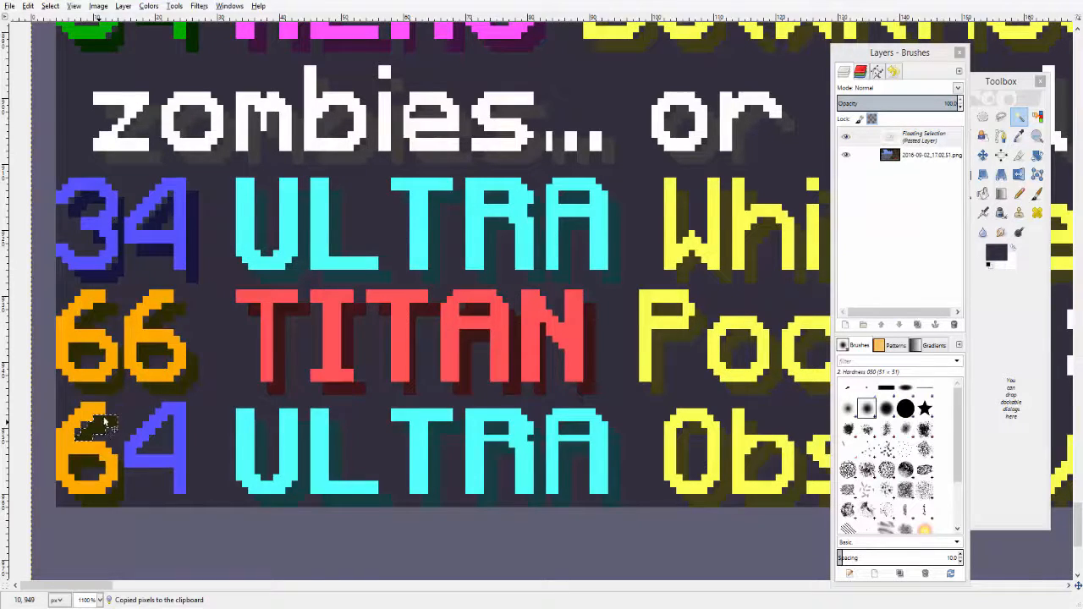
- Copy the drop-shadow pieces of the 4 in 34 and paste them beside and inside the new 4
click(193, 270)
key(ctrl+v)
drag(193, 270, 193, 494)
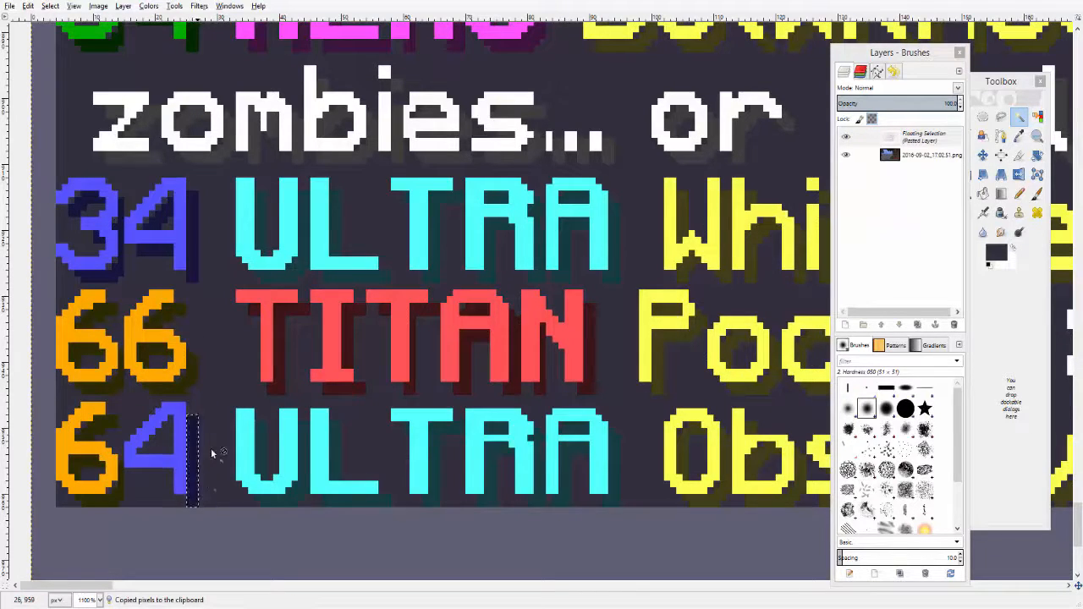
click(164, 257)
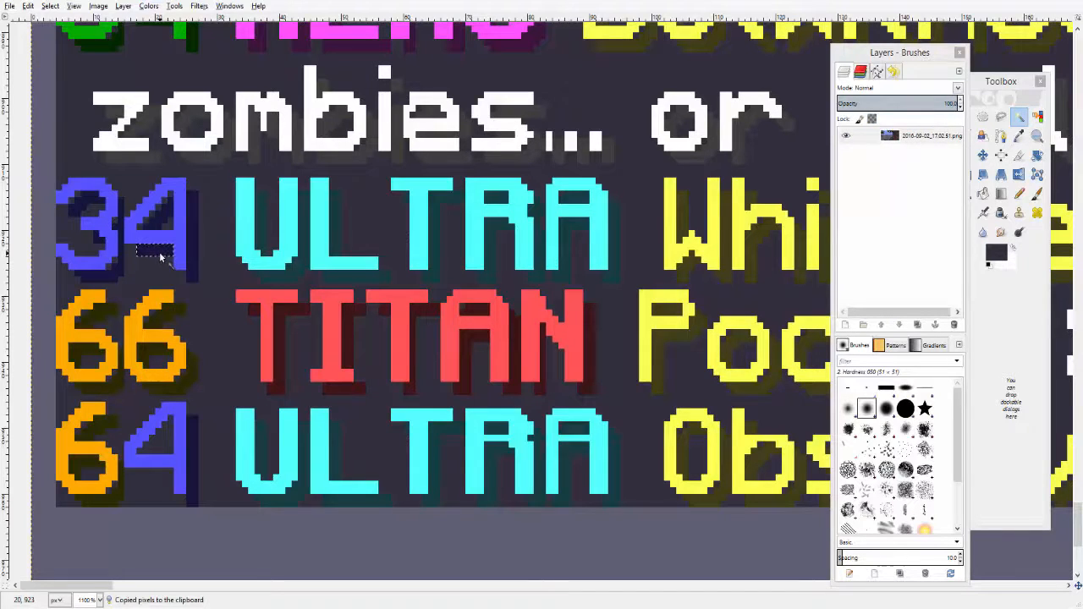
key(ctrl+v)
drag(161, 257, 158, 476)
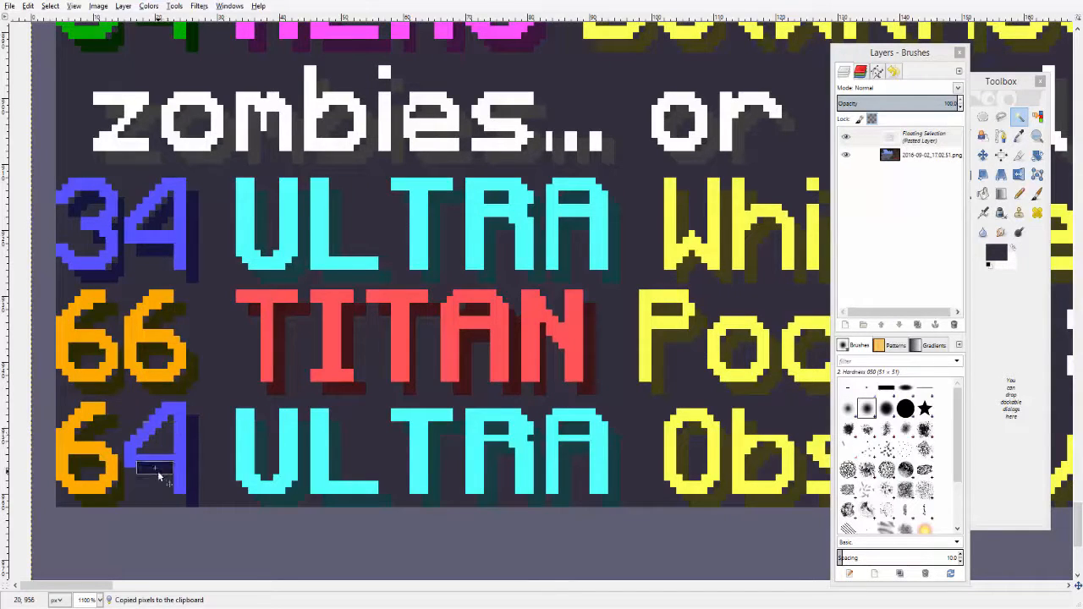
click(163, 229)
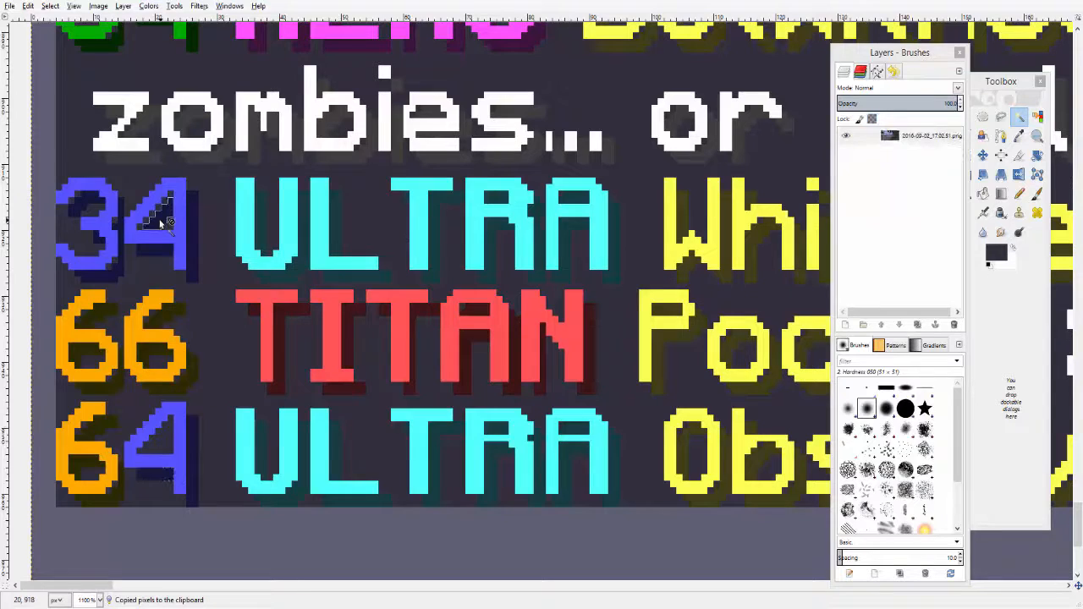
key(ctrl+v)
drag(161, 221, 161, 449)
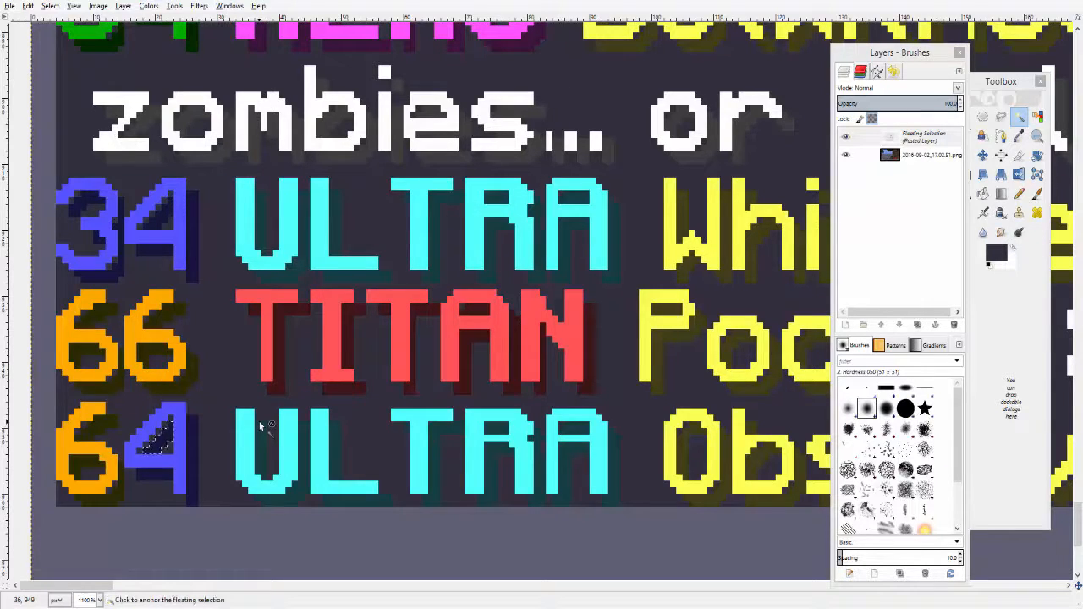
- Merge the last pasted shadow piece into the image layer
scroll(255, 423, up, 5)
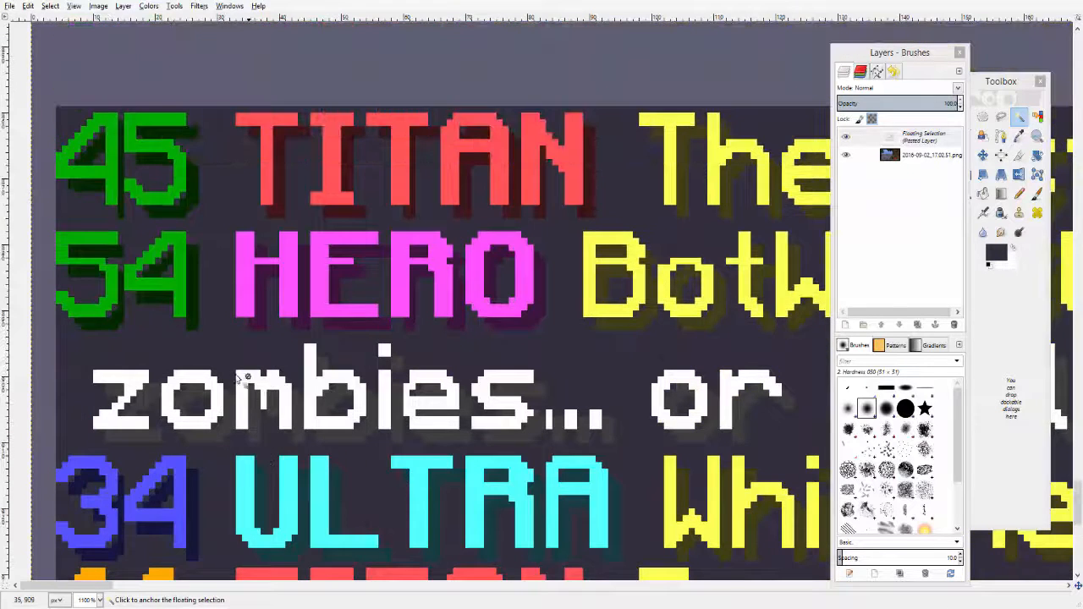
scroll(254, 339, down, 7)
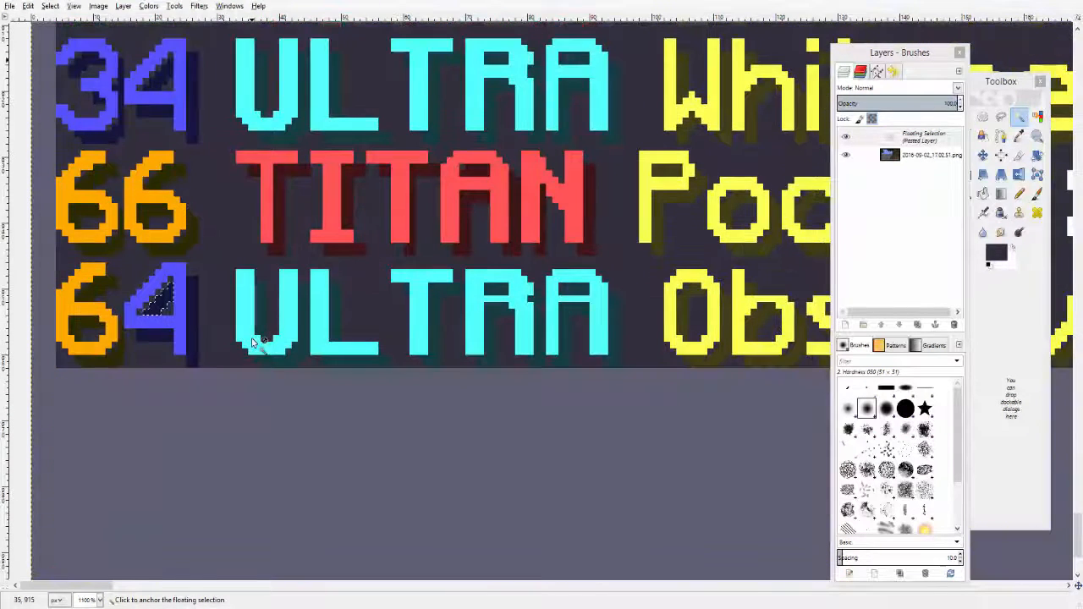
scroll(252, 337, up, 2)
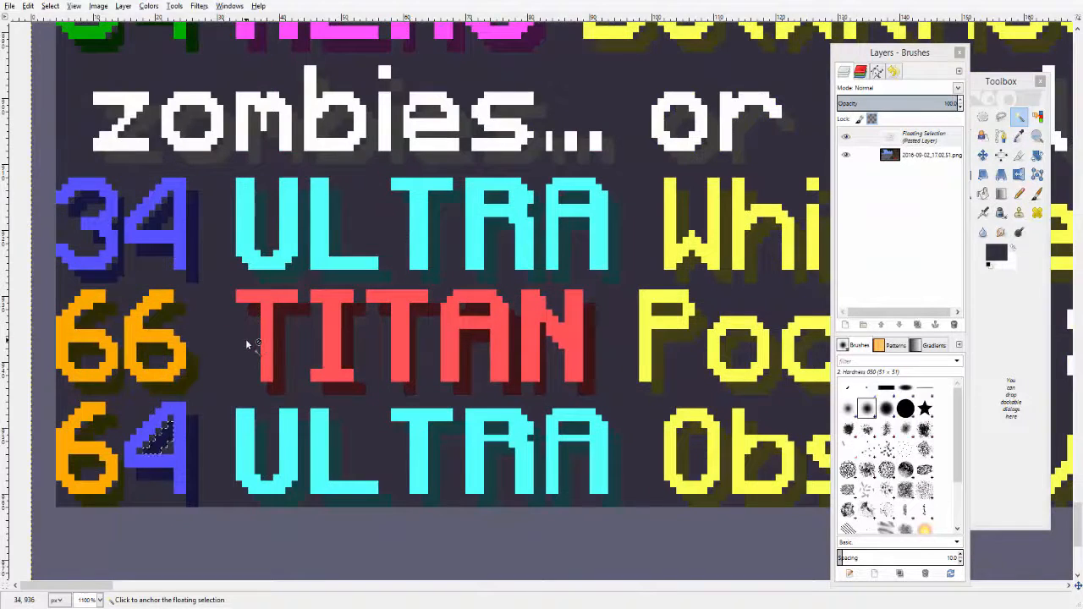
scroll(246, 343, up, 2)
scroll(245, 343, down, 2)
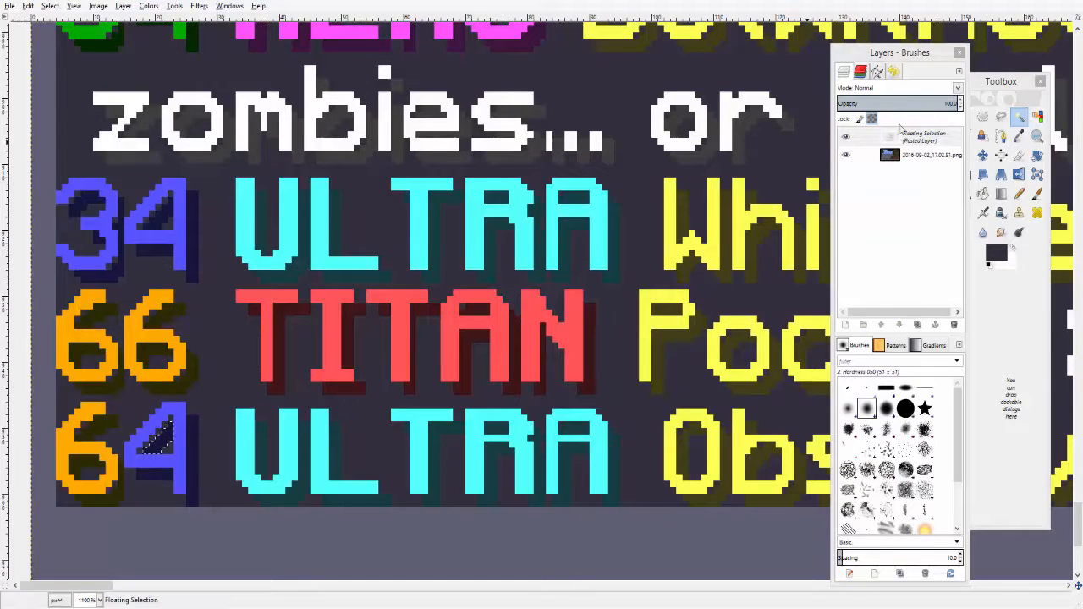
right_click(925, 139)
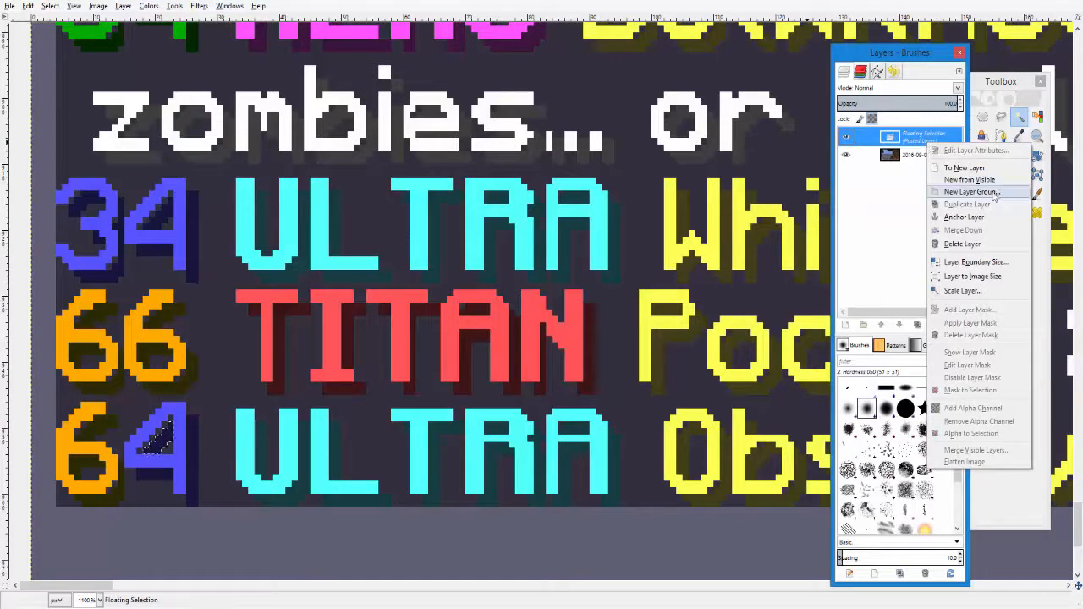
click(948, 181)
right_click(944, 156)
click(956, 239)
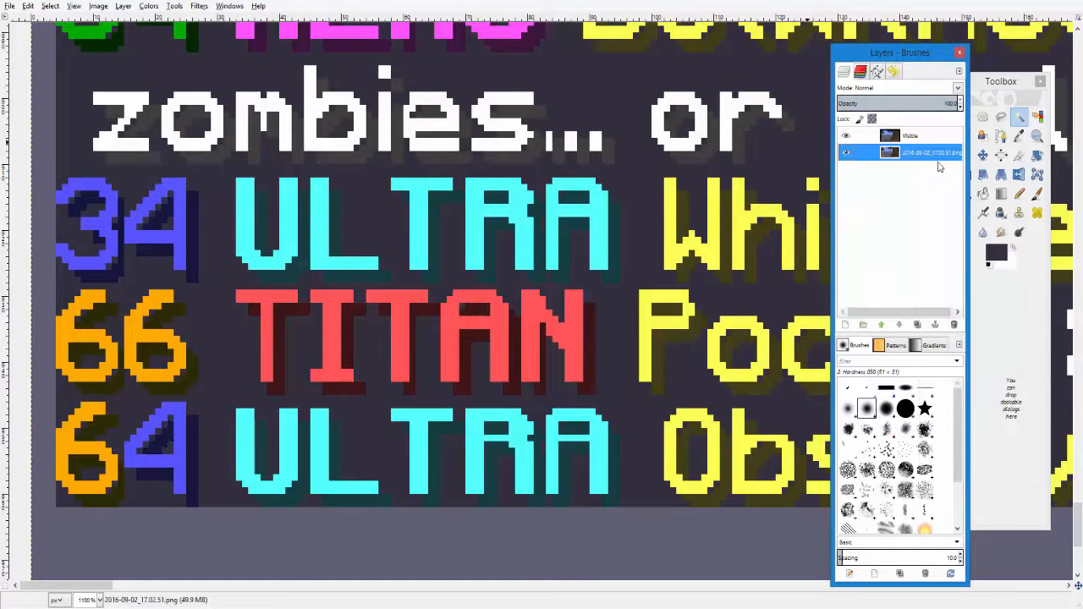
right_click(930, 144)
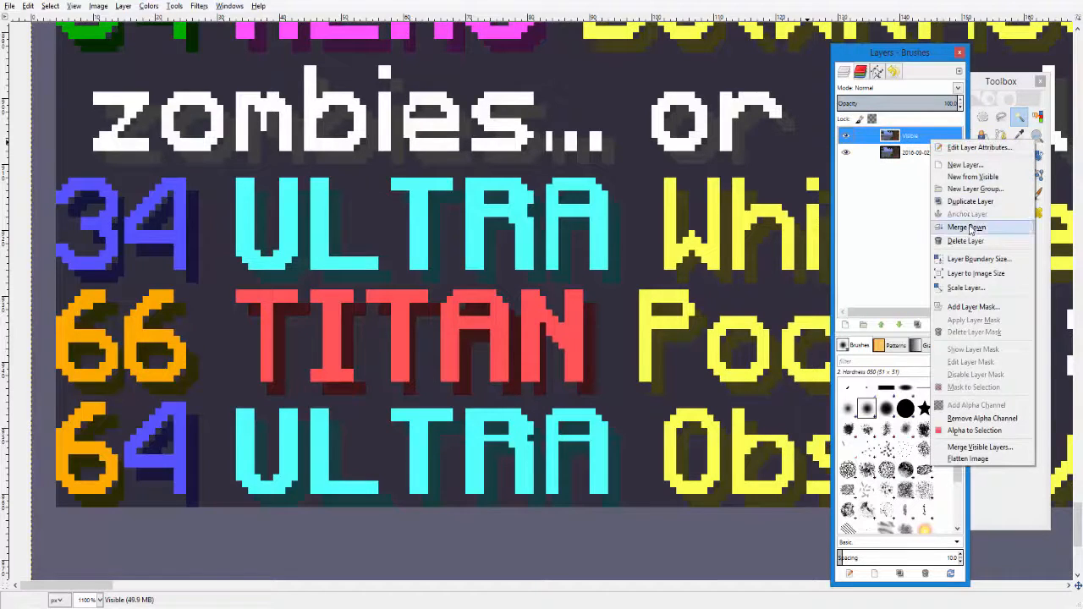
click(957, 227)
- Pick the cyan of the ULTRA text as foreground colour and bucket-fill the 6 and 4 of 64 with it
click(1004, 82)
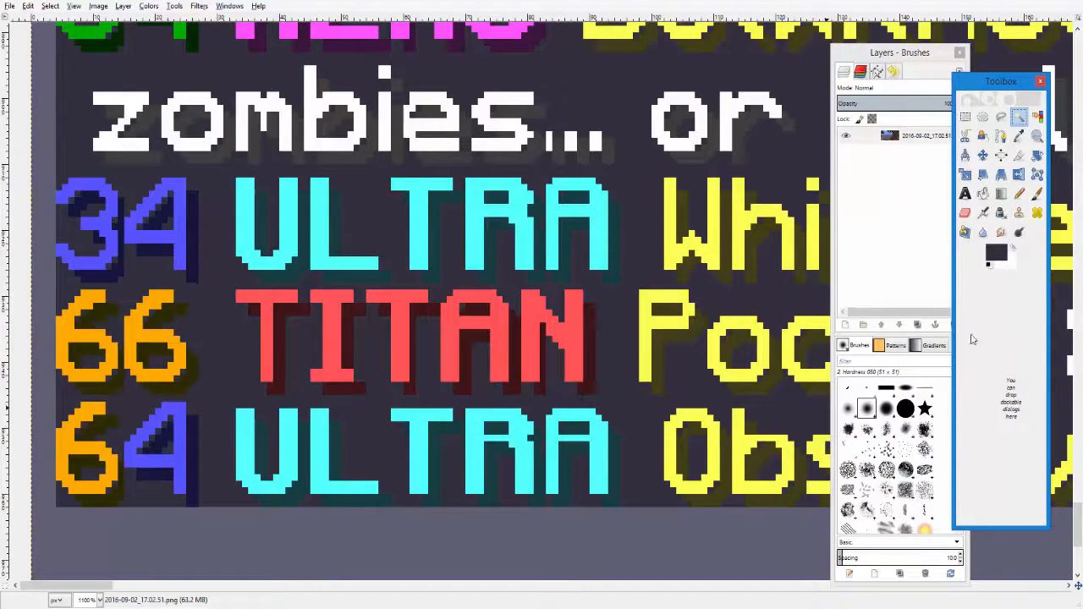
click(1019, 136)
click(436, 445)
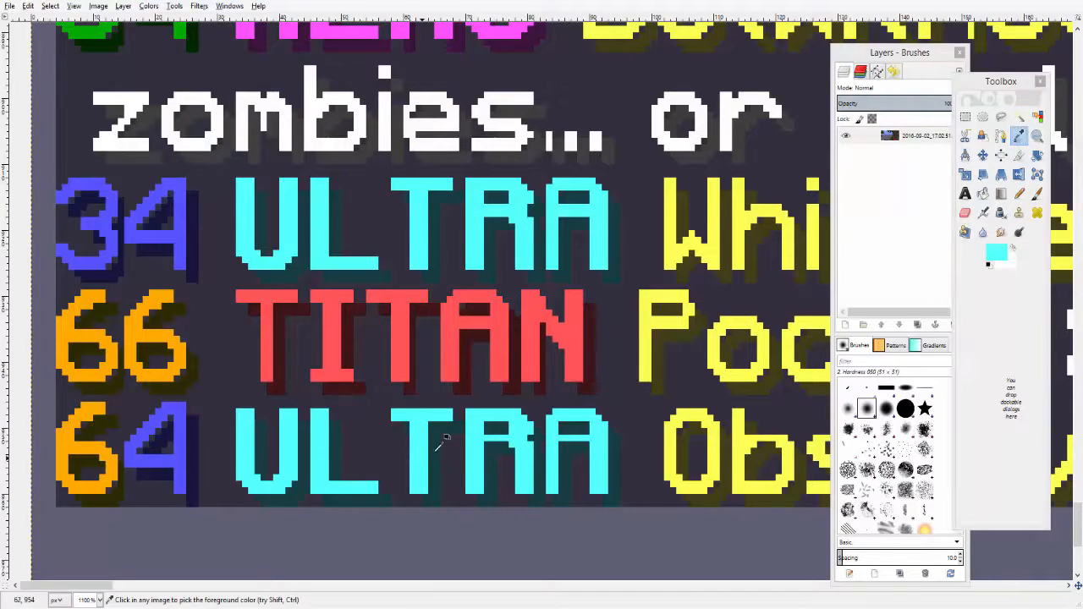
double_click(984, 193)
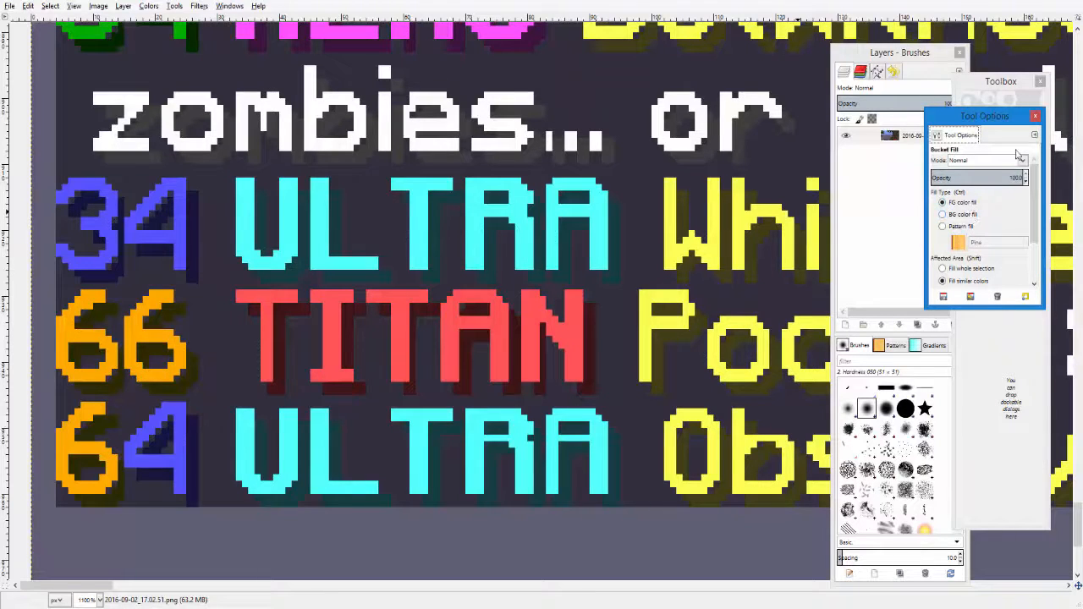
click(1036, 116)
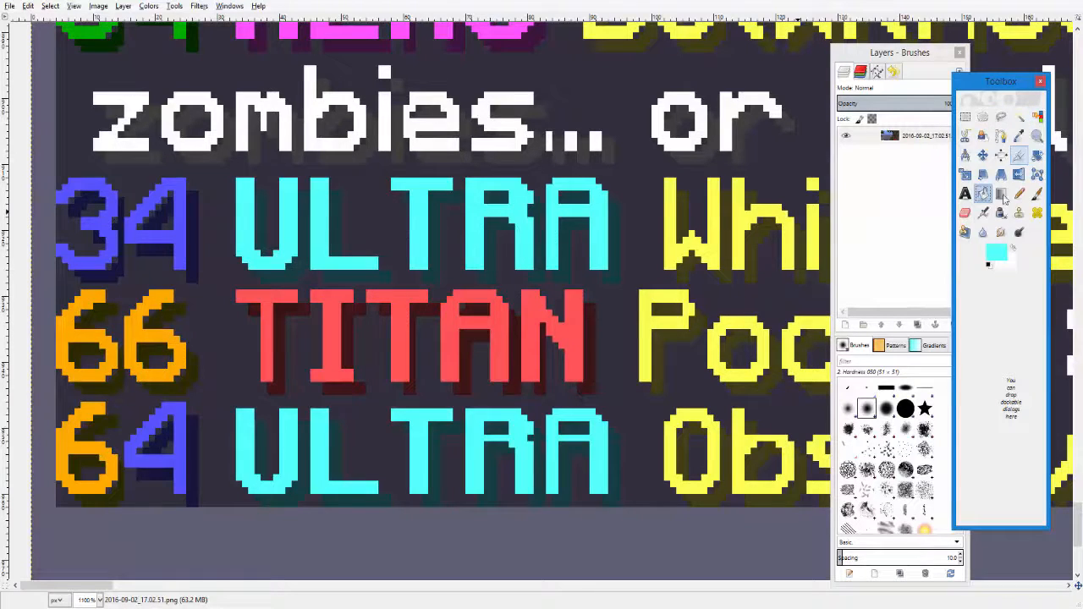
click(78, 453)
click(161, 469)
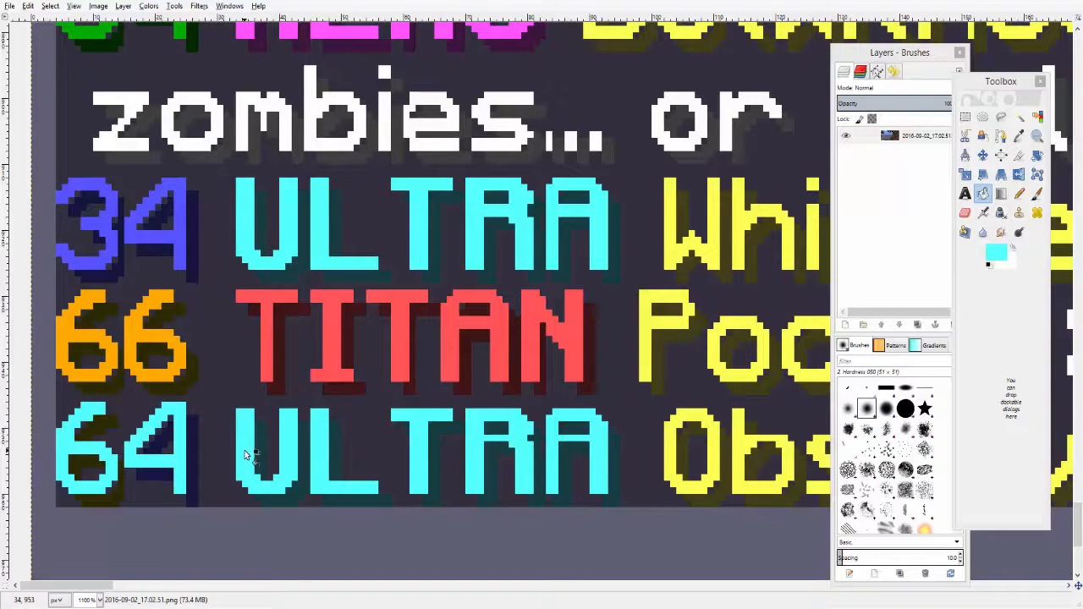
- Darken the foreground colour to value 48, HTML notation 297a7a
click(992, 252)
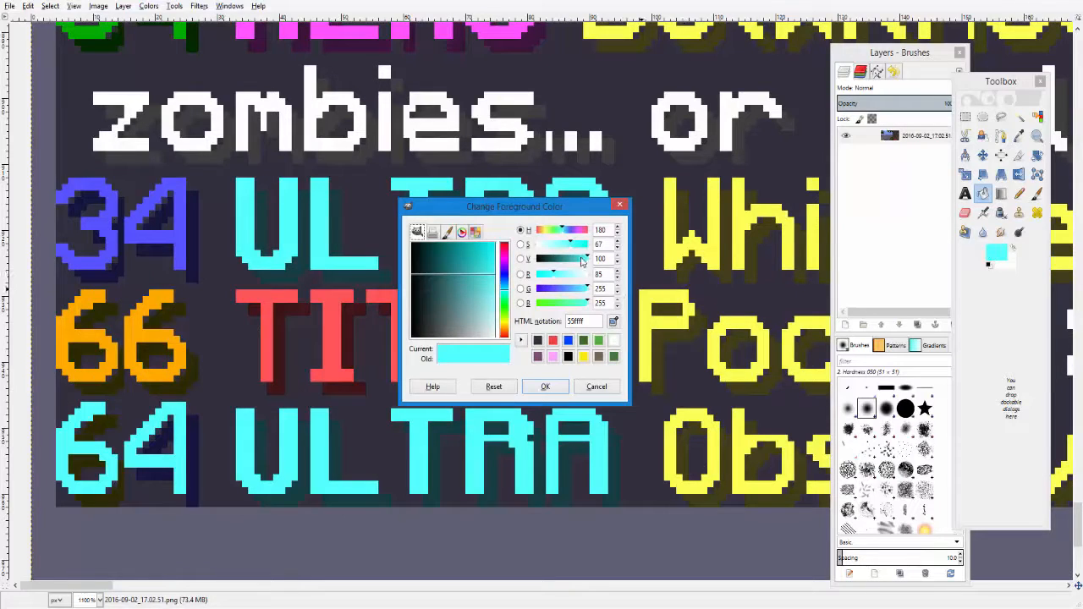
drag(581, 261, 562, 263)
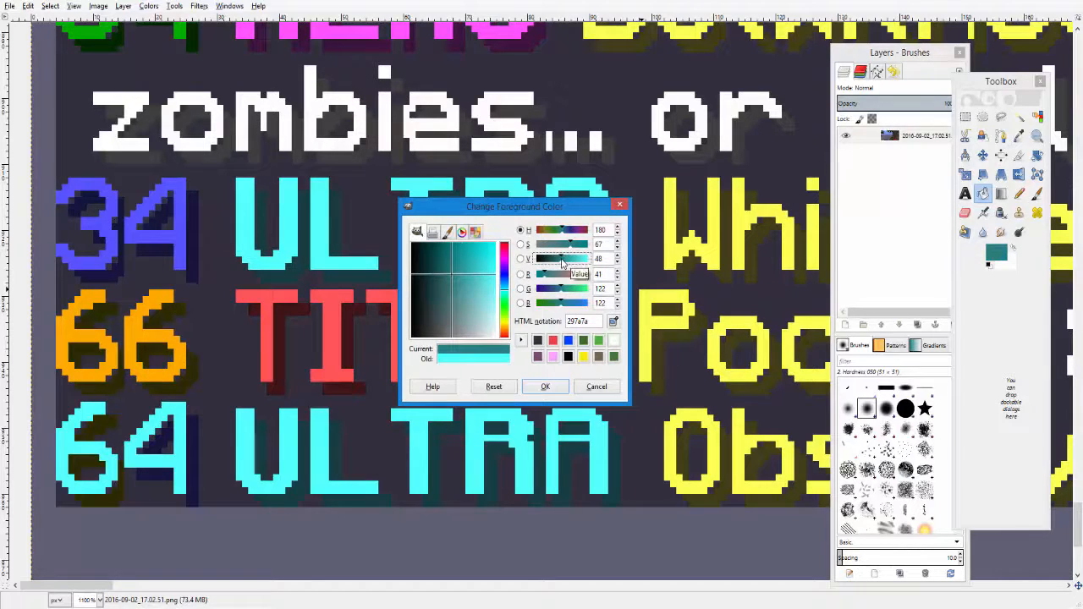
click(546, 387)
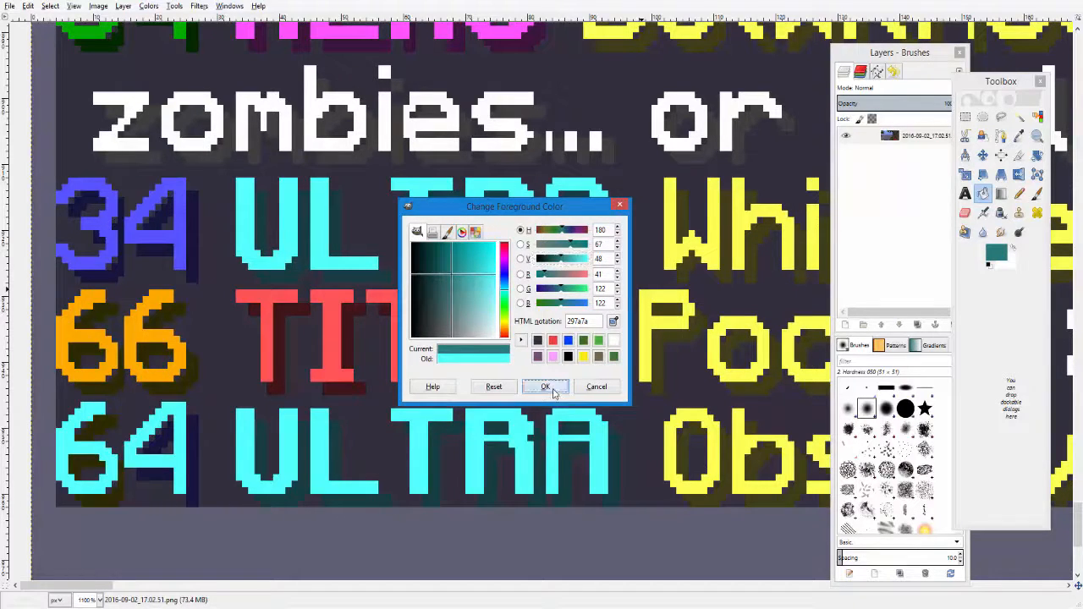
- Bucket-fill the drop shadows of the 6 and 4 in 64 with the darkened cyan
click(108, 499)
click(193, 491)
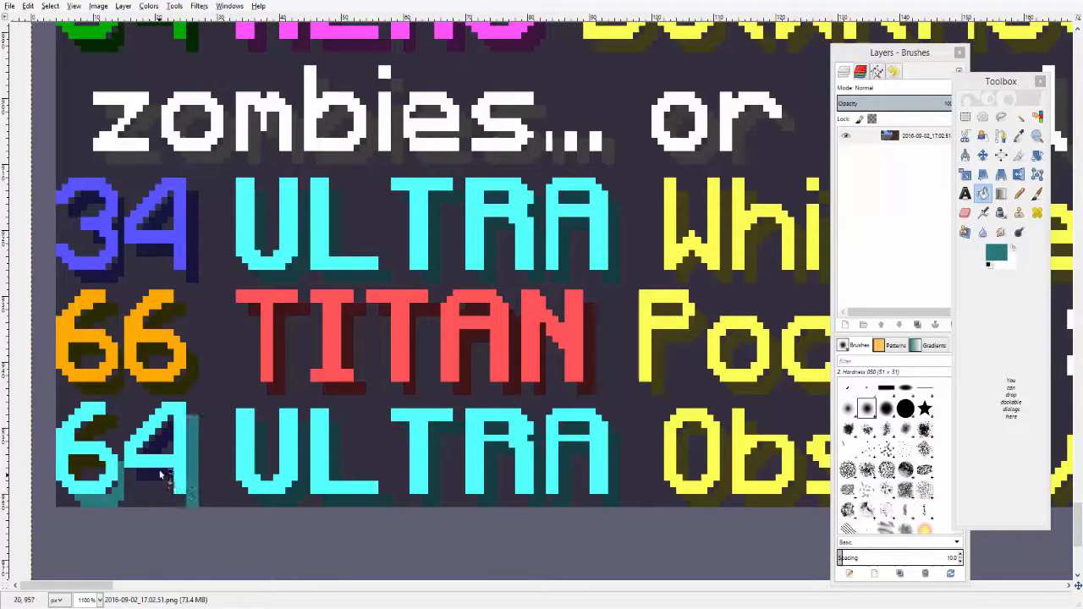
click(160, 473)
click(158, 452)
click(95, 435)
click(82, 470)
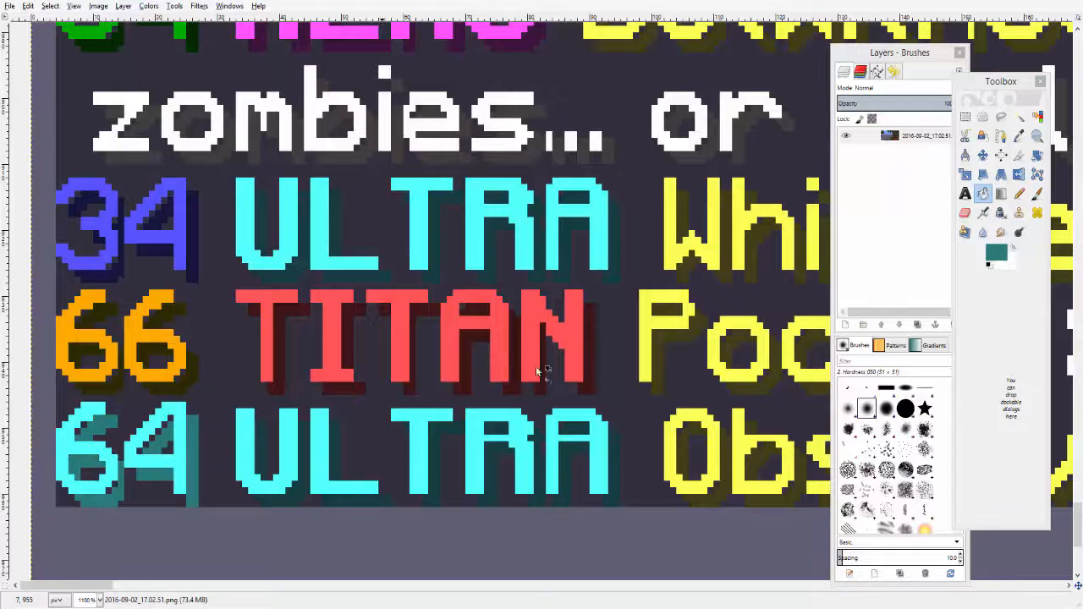
- Darken the foreground colour further to value 29, HTML notation 194a4a
click(996, 253)
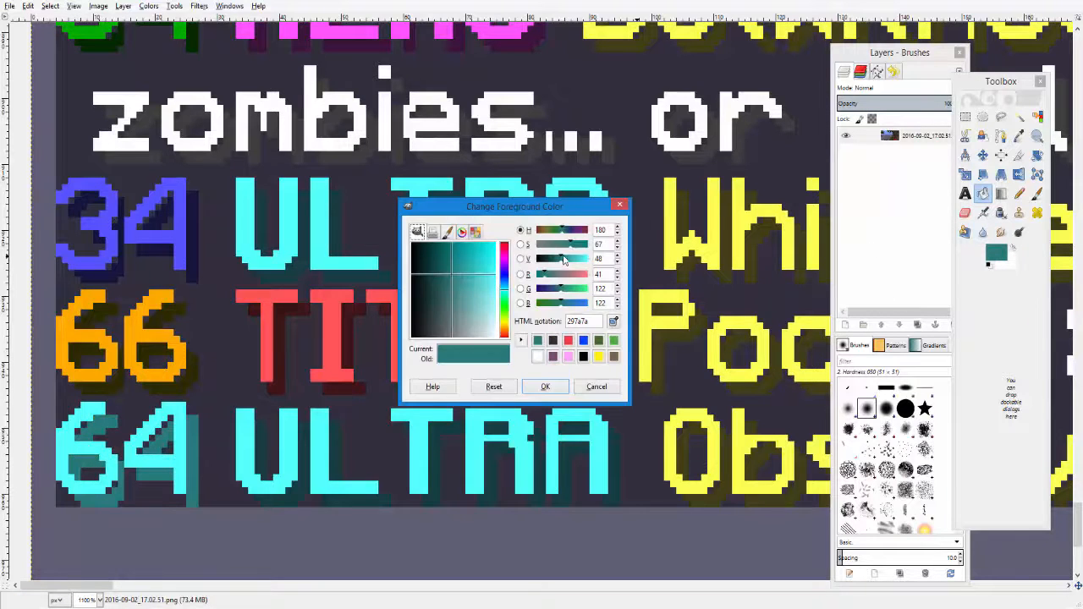
drag(564, 260, 552, 258)
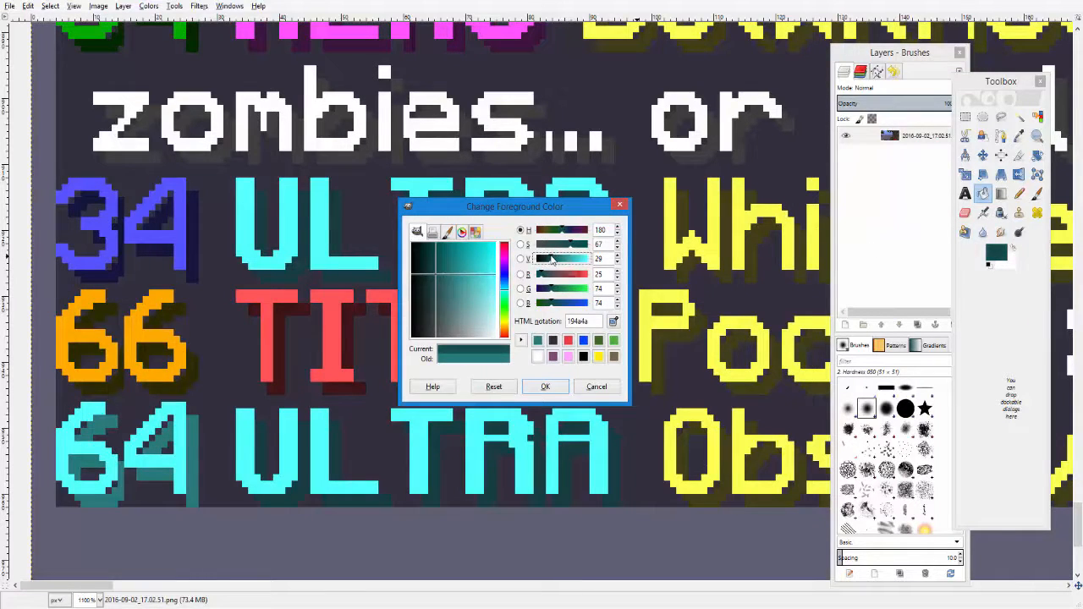
click(545, 386)
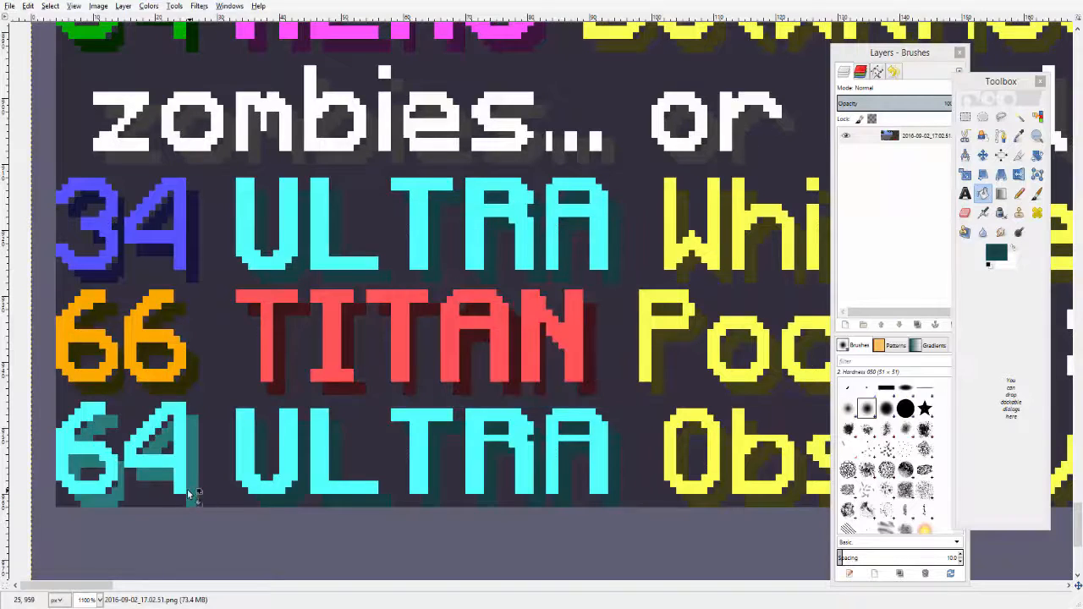
- Refill the drop shadows of the 6 and 4 in 64 with the darker teal colour
click(188, 491)
click(160, 474)
click(158, 450)
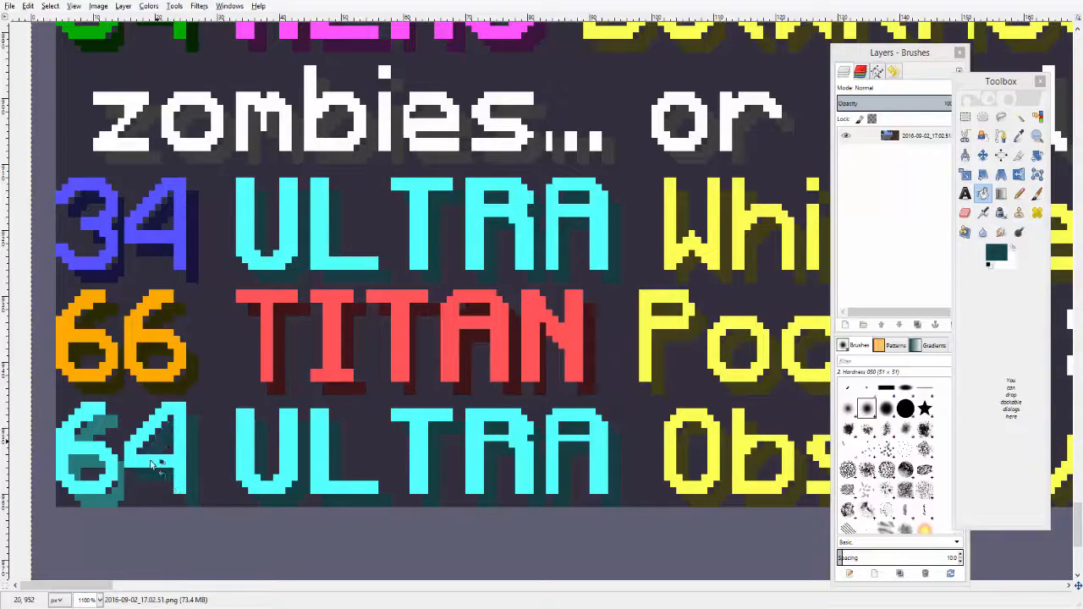
click(88, 468)
click(95, 427)
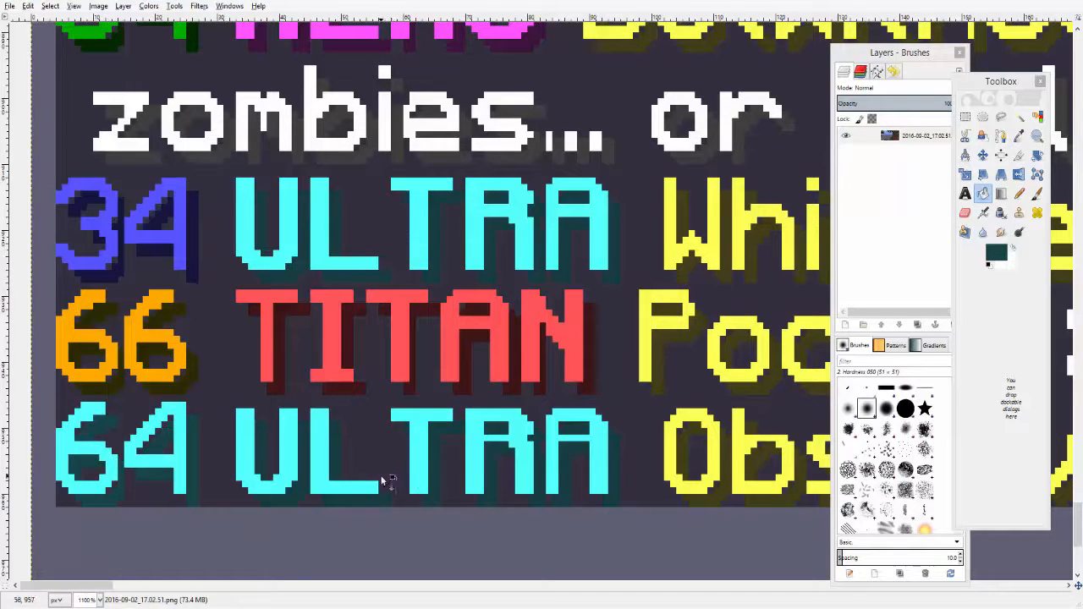
click(1019, 135)
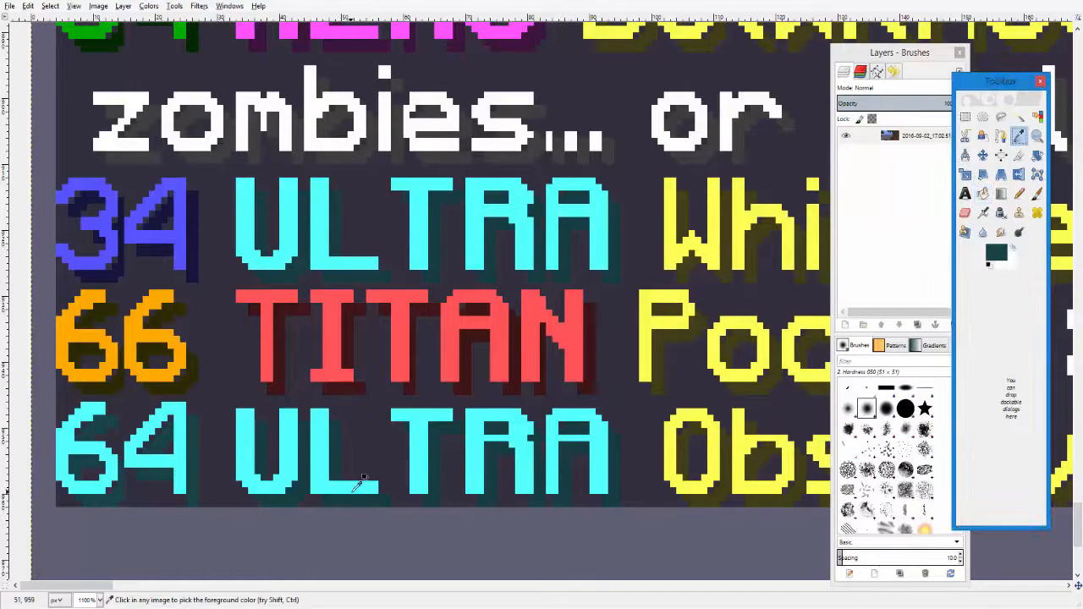
key(u)
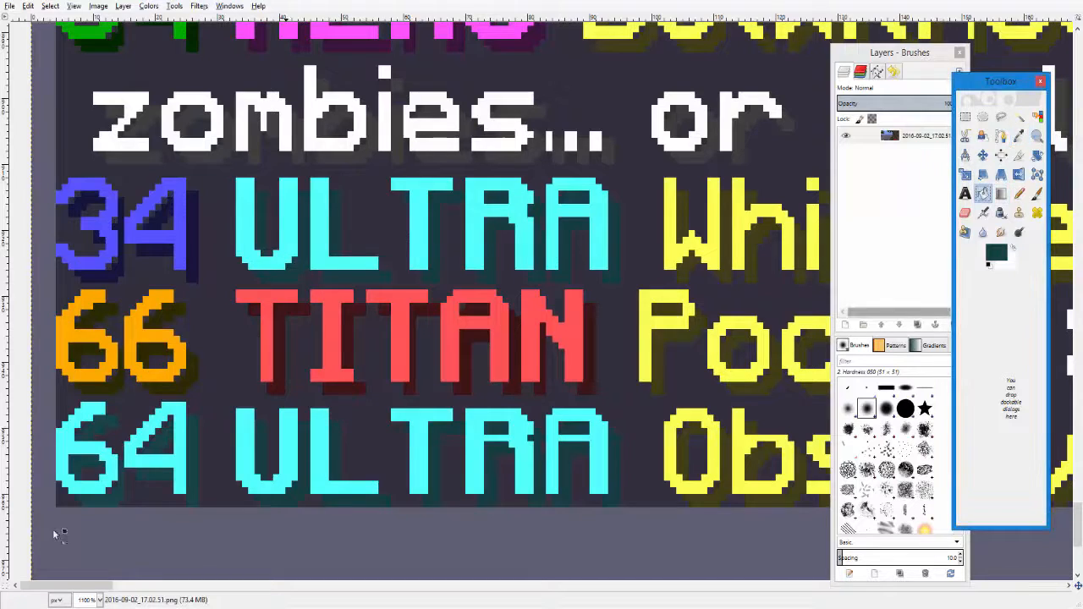
click(193, 493)
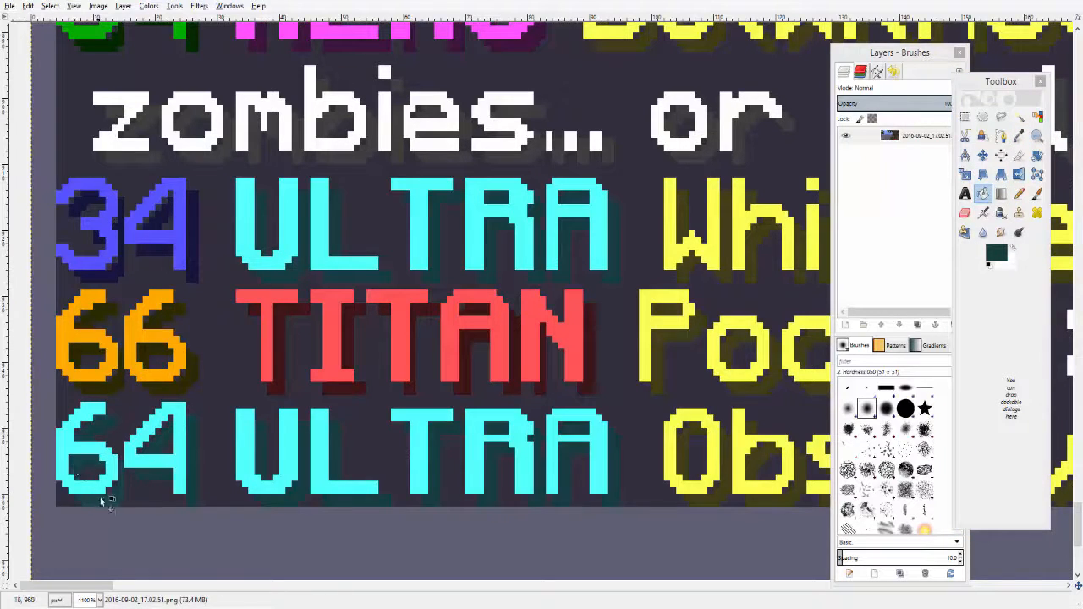
- Zoom out and look over the whole edited screenshot
click(1037, 136)
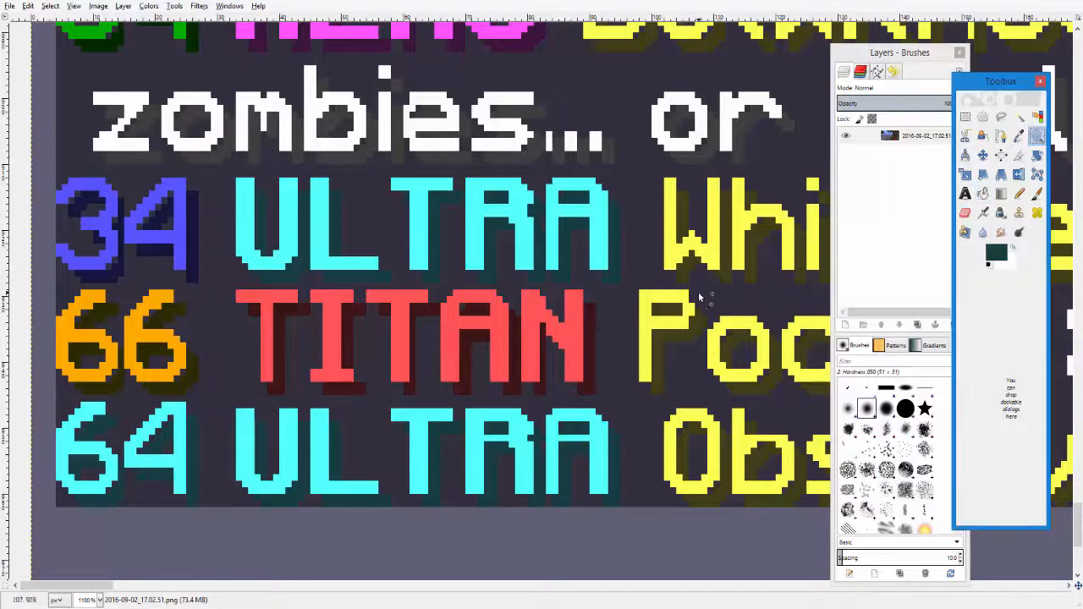
ctrl+click(698, 292)
ctrl+click(699, 292)
ctrl+click(698, 292)
ctrl+click(698, 292)
ctrl+click(751, 235)
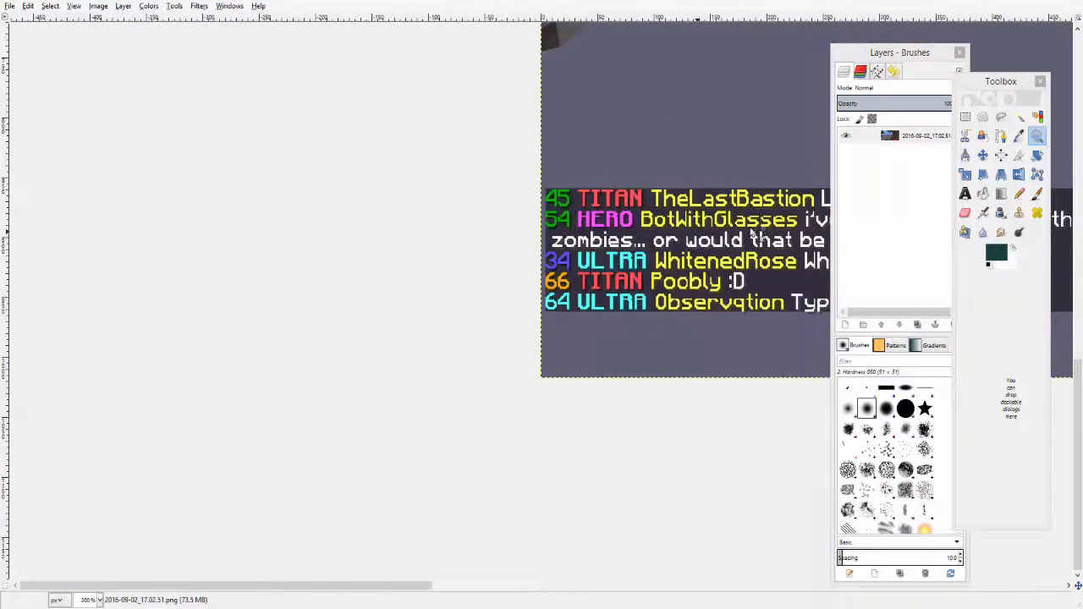
drag(405, 586, 500, 597)
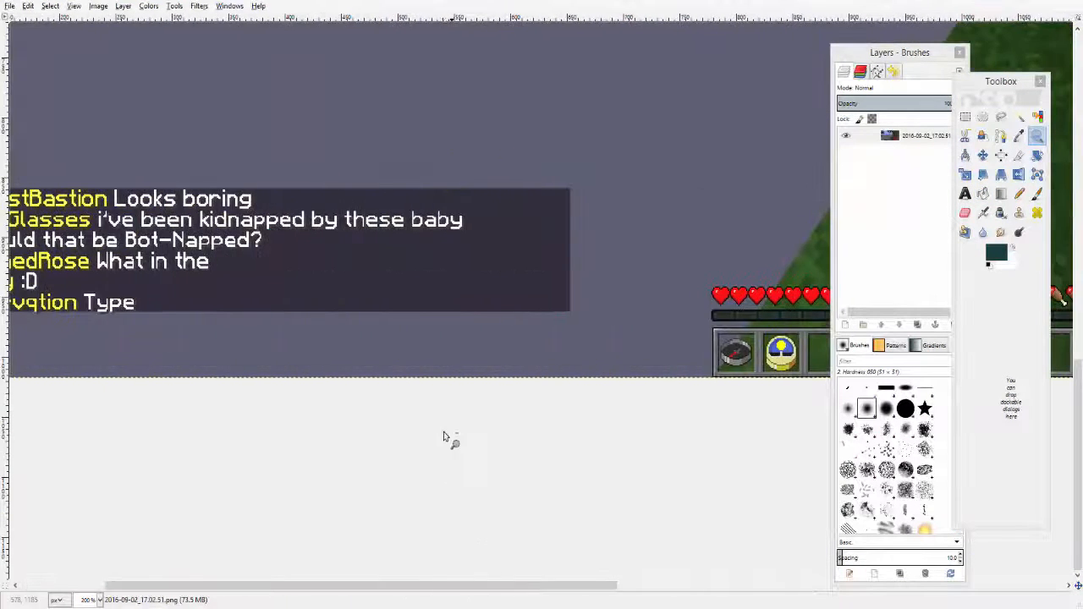
ctrl+click(444, 435)
ctrl+click(444, 440)
scroll(444, 440, up, 3)
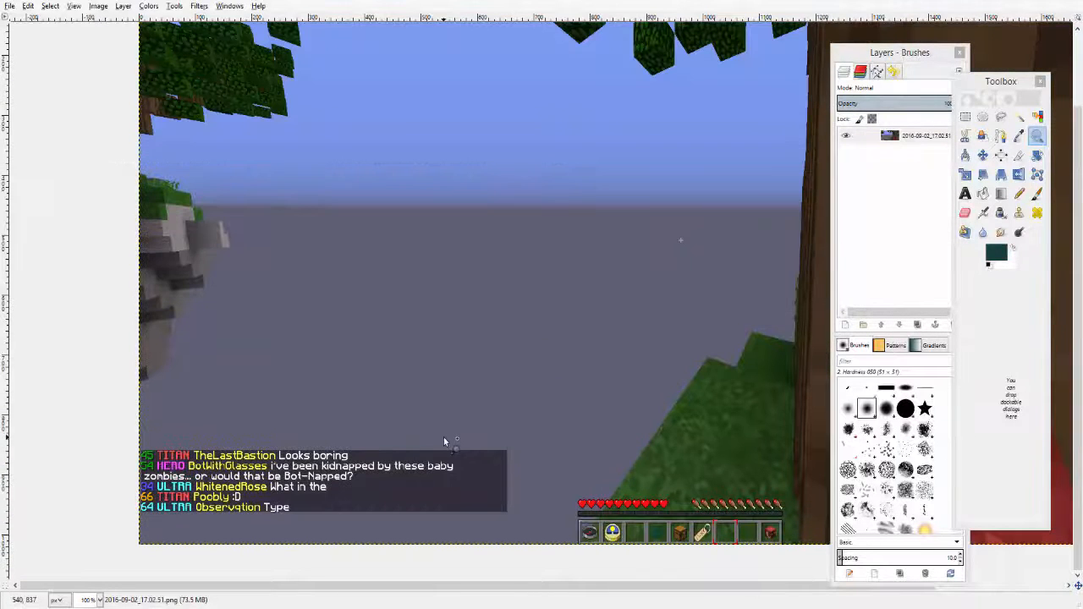
scroll(445, 437, up, 2)
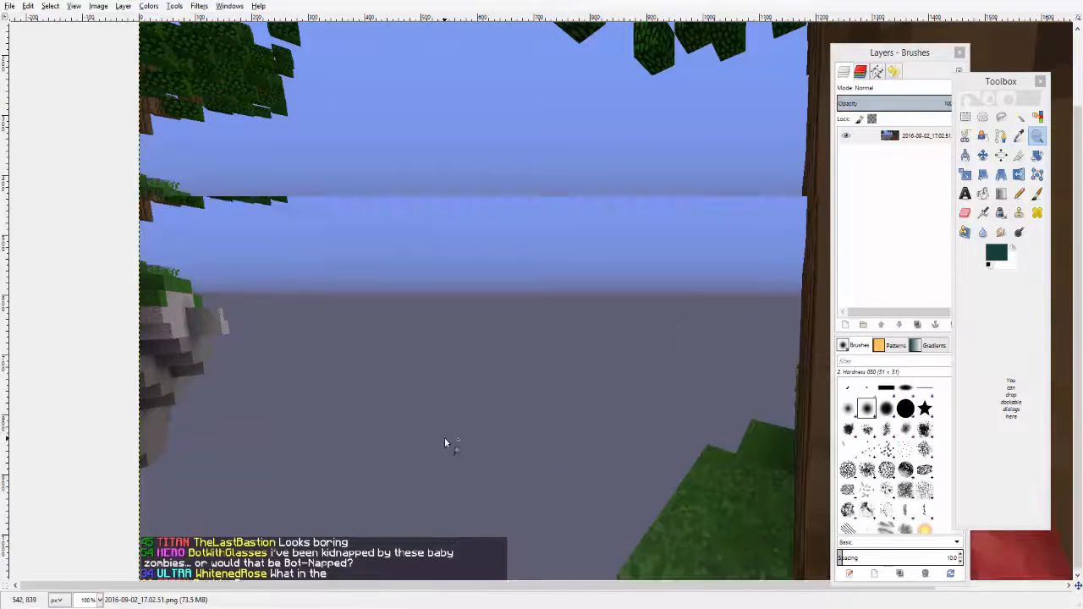
ctrl+click(450, 431)
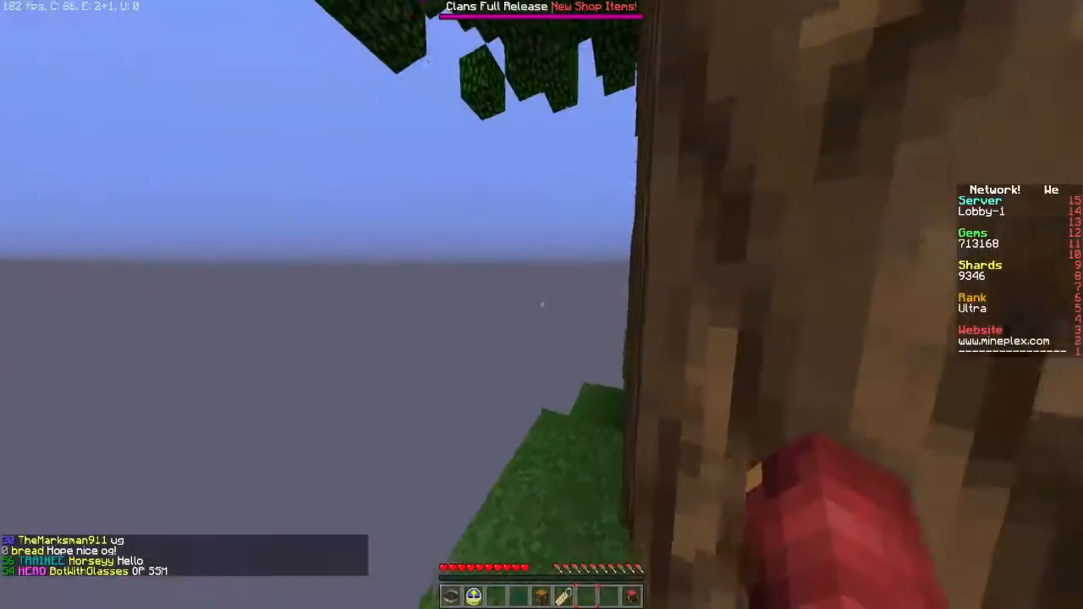
key(w)
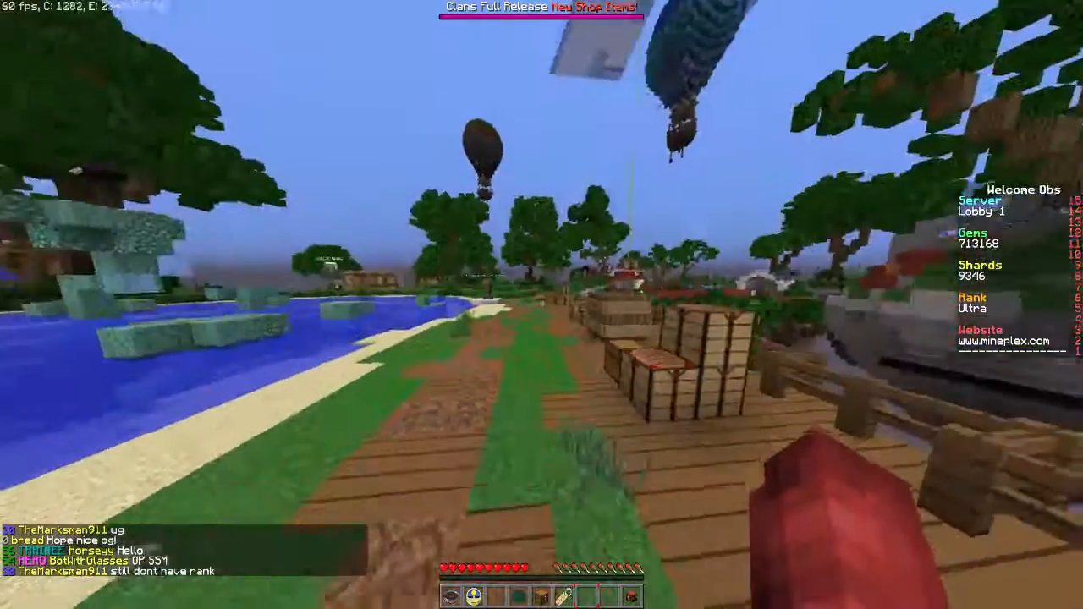
key(w)
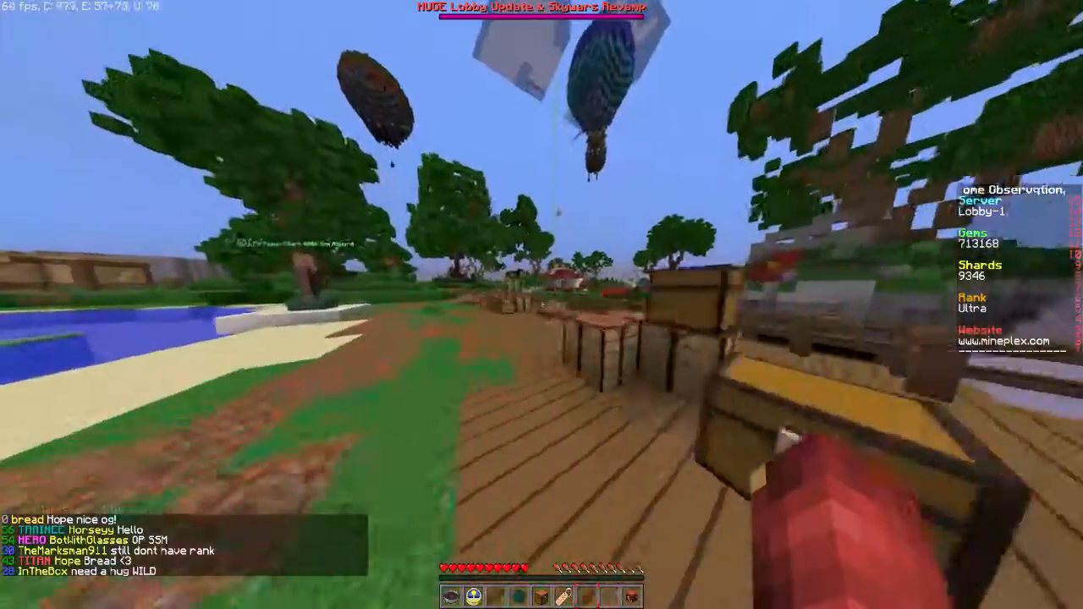
key(w)
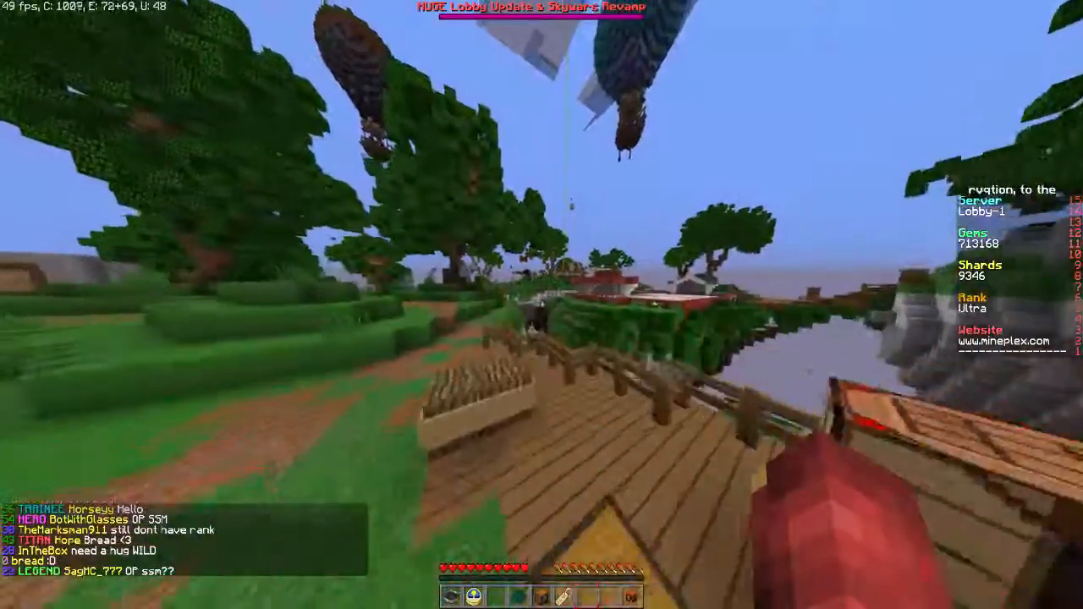
key(w)
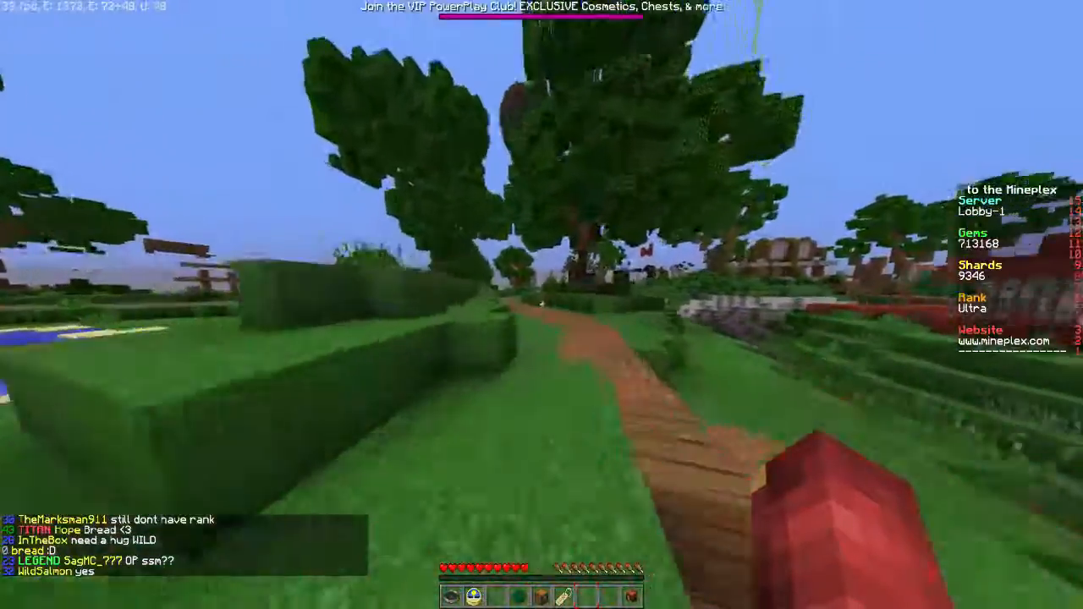
key(w)
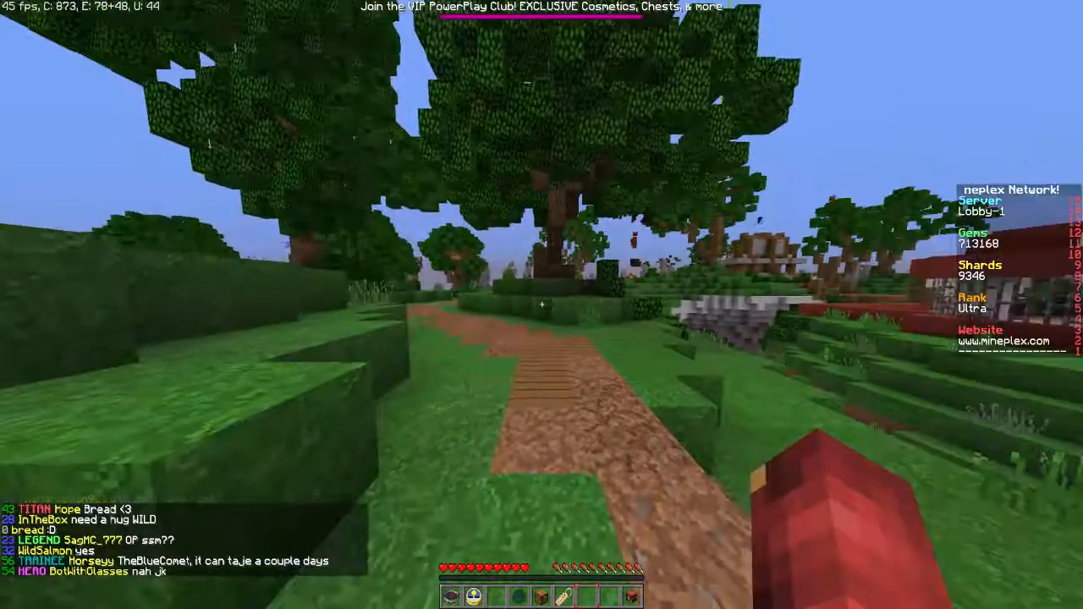
key(w)
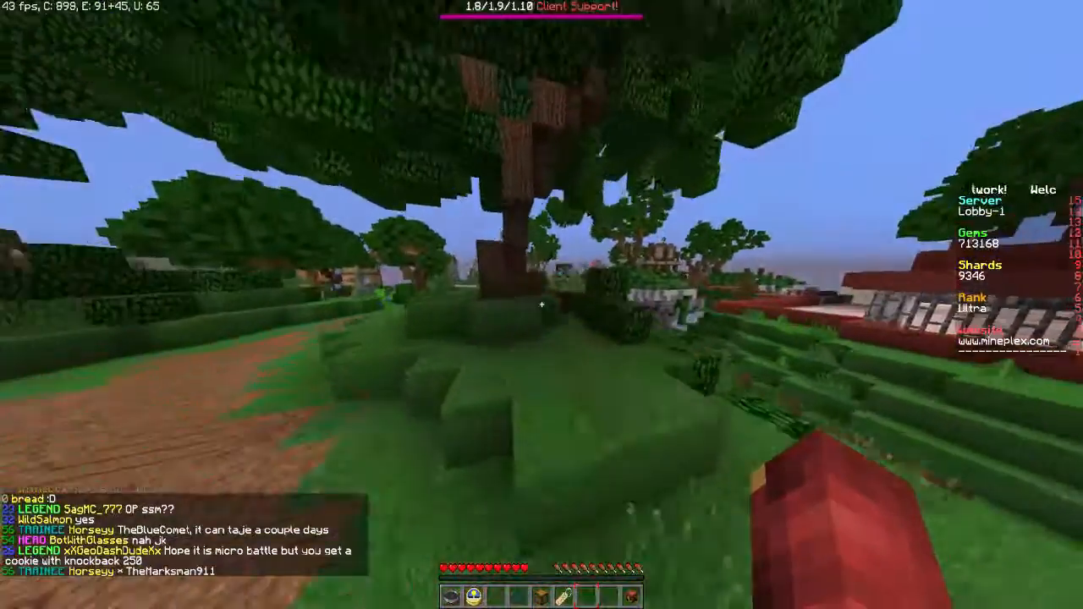
key(w)
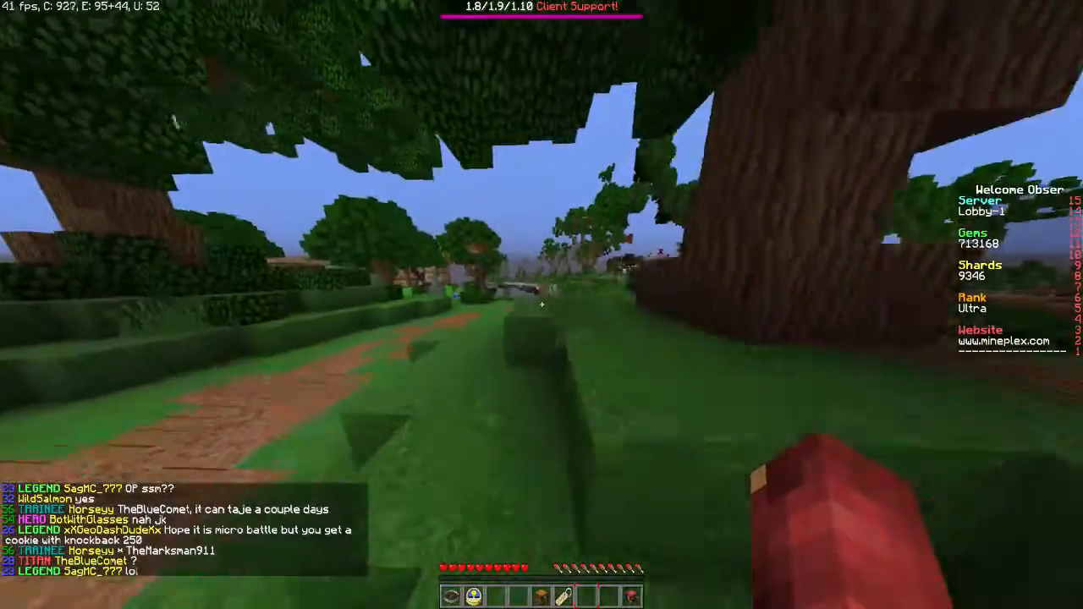
key(w)
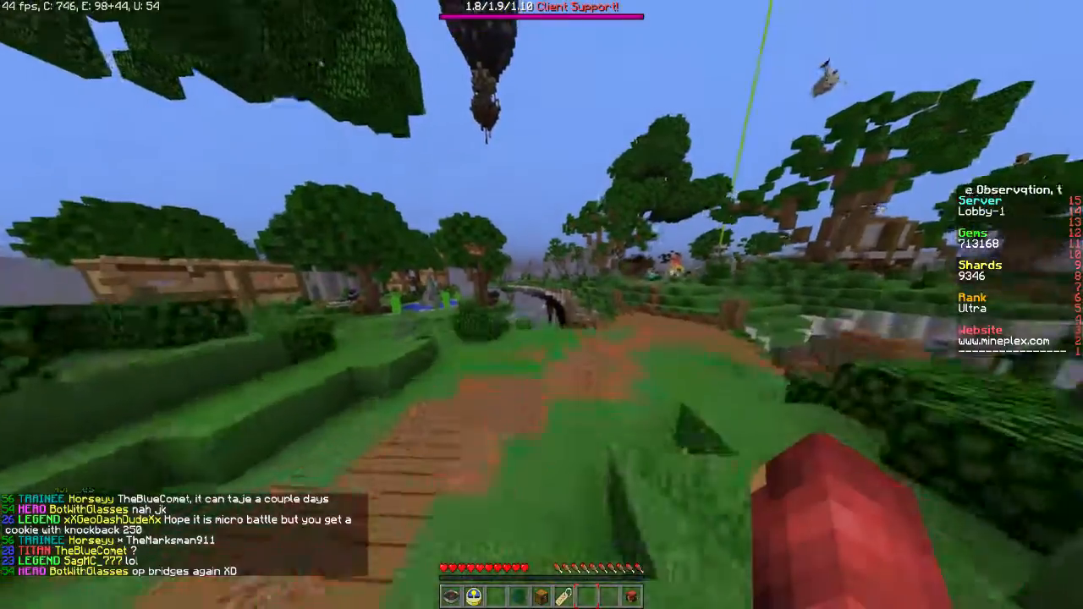
key(w)
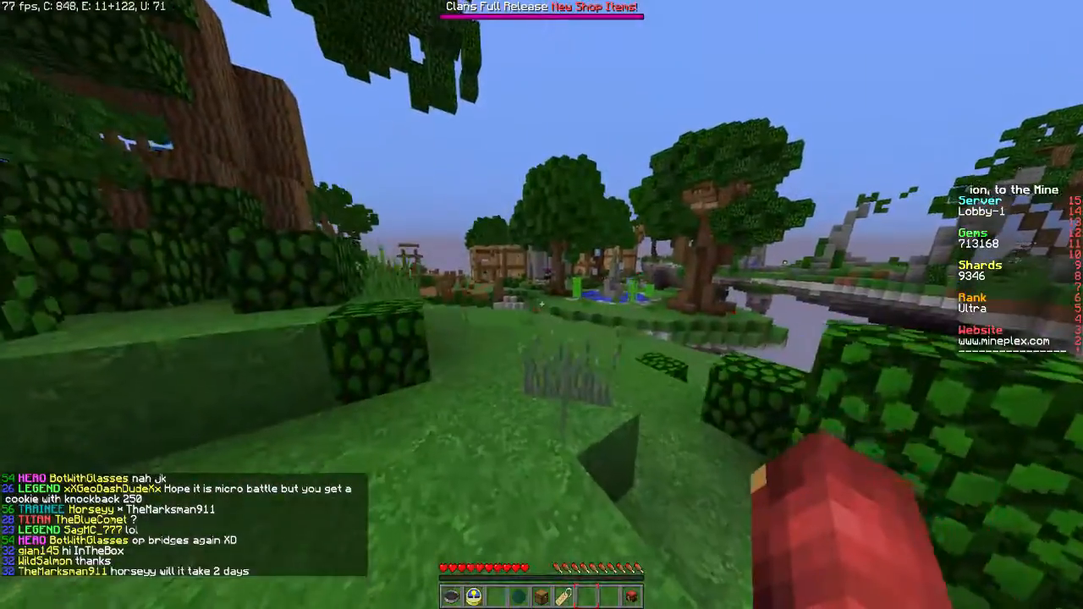
key(w)
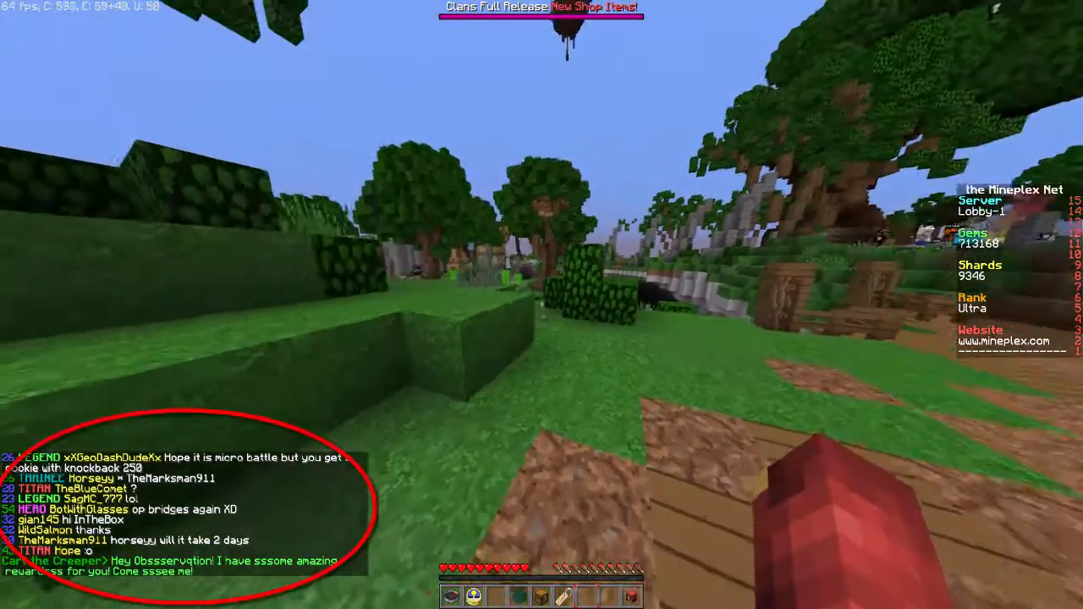
key(w)
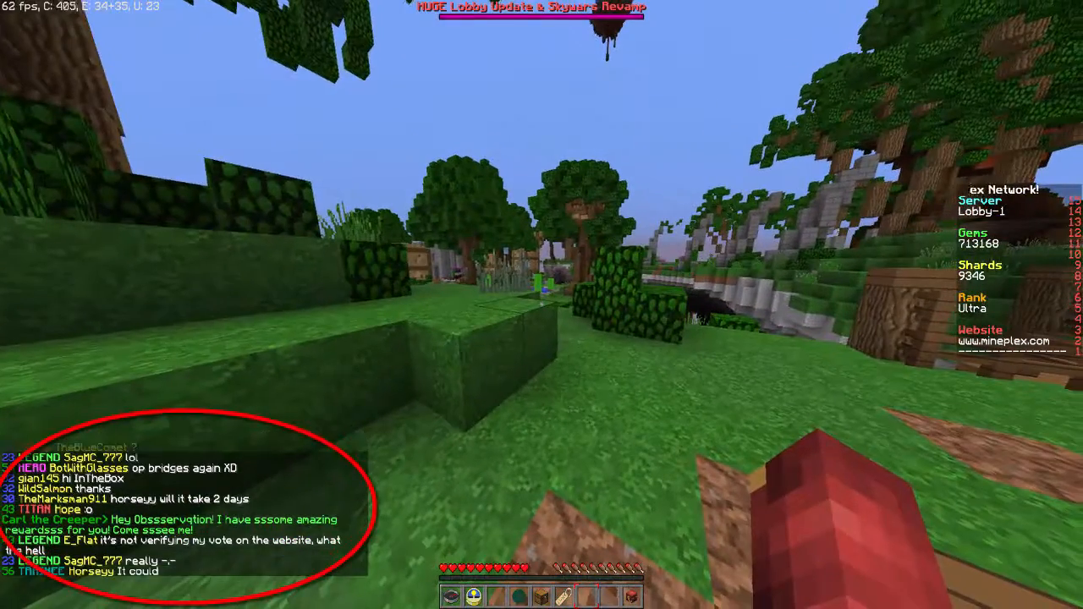
key(w)
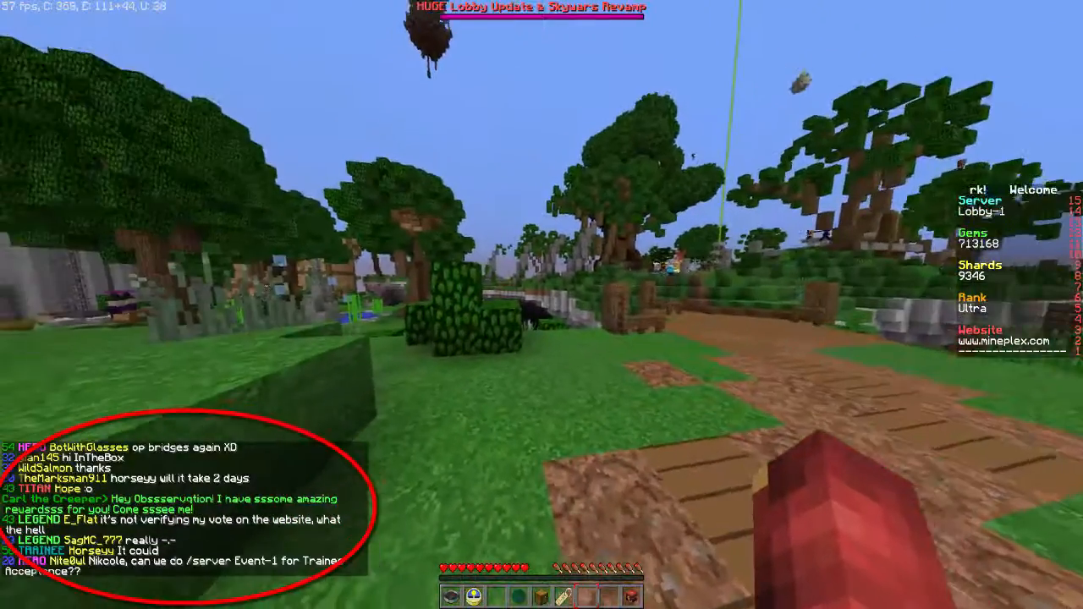
key(w)
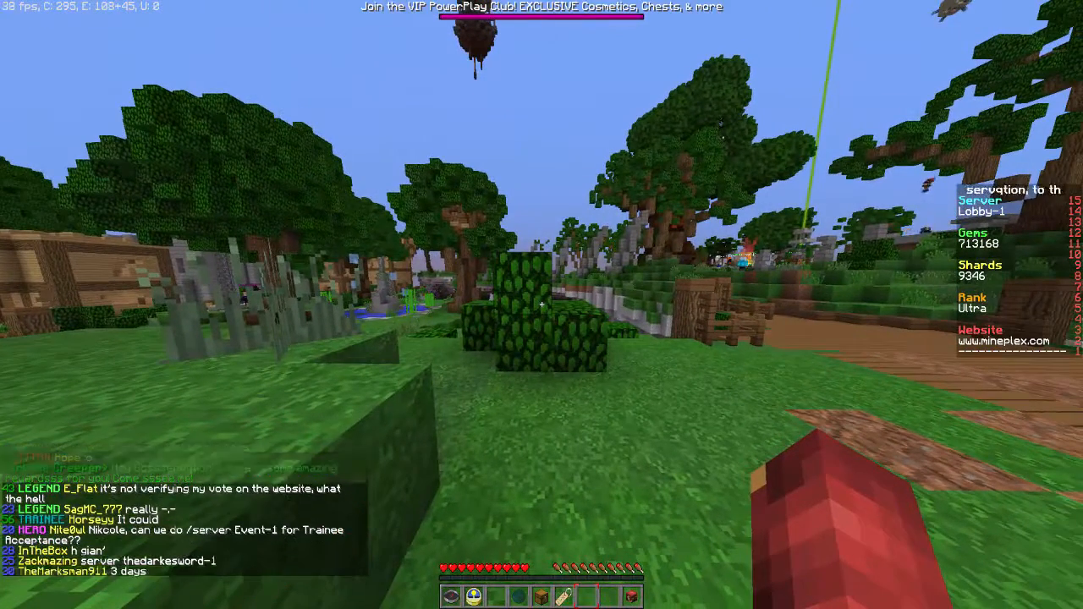
- In Minecraft, send the chat message tpye and take an in-game screenshot
text(tion tpye)
key(Return)
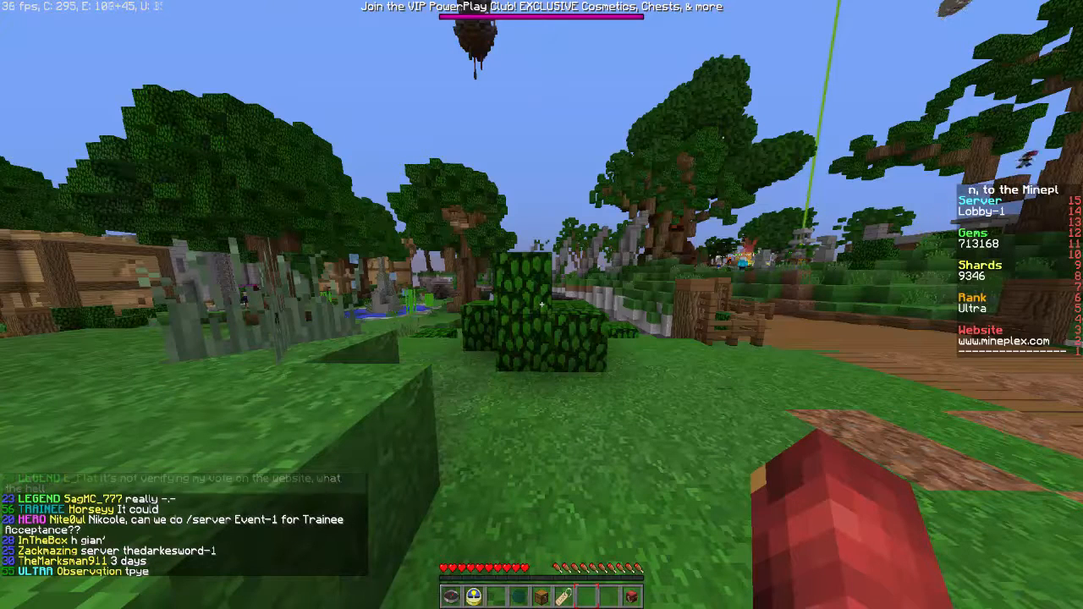
key(F2)
key(Escape)
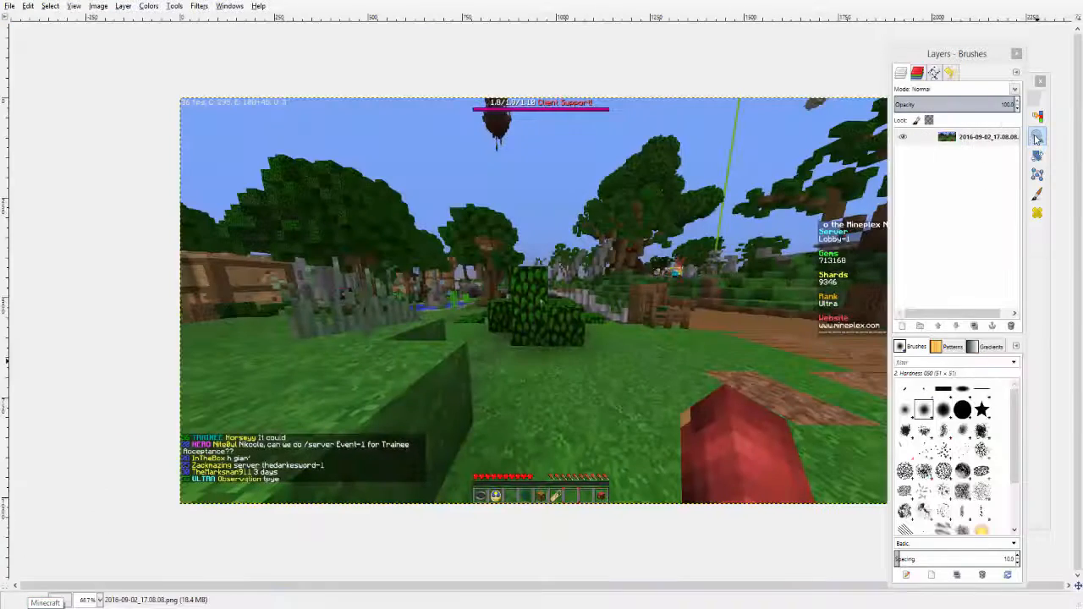
- Back in GIMP, zoom in on the level number of the last chat line in the new screenshot
click(1037, 139)
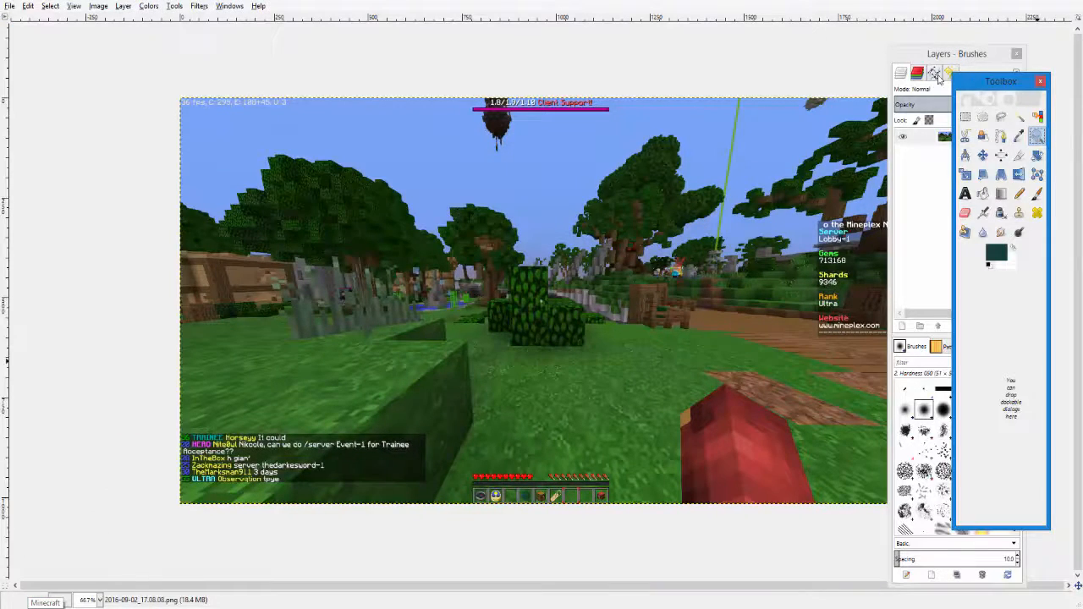
click(188, 482)
click(188, 482)
click(188, 483)
click(188, 482)
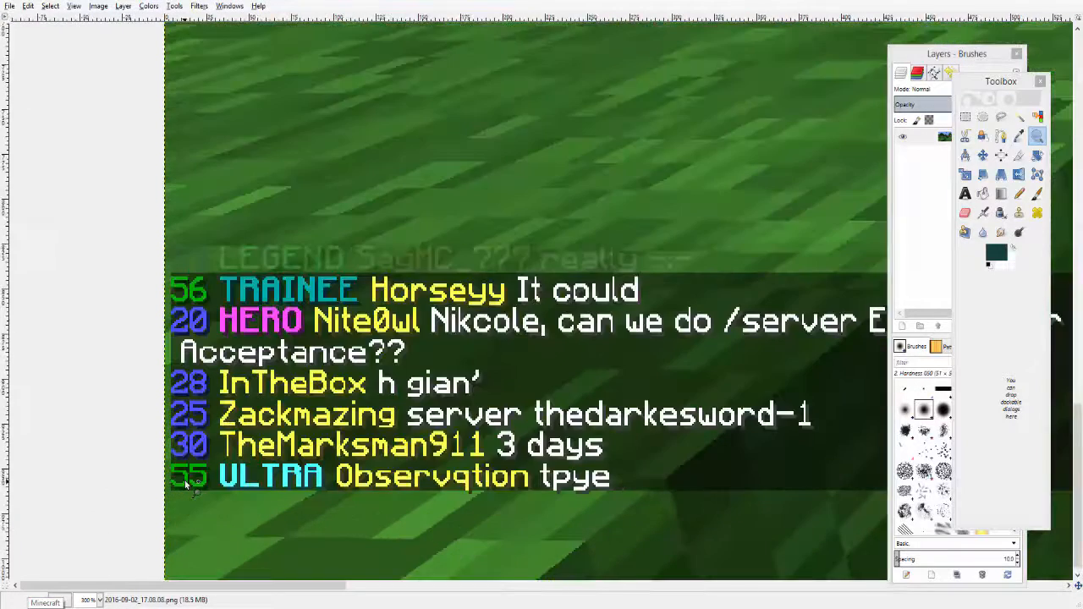
click(188, 482)
click(188, 482)
click(188, 483)
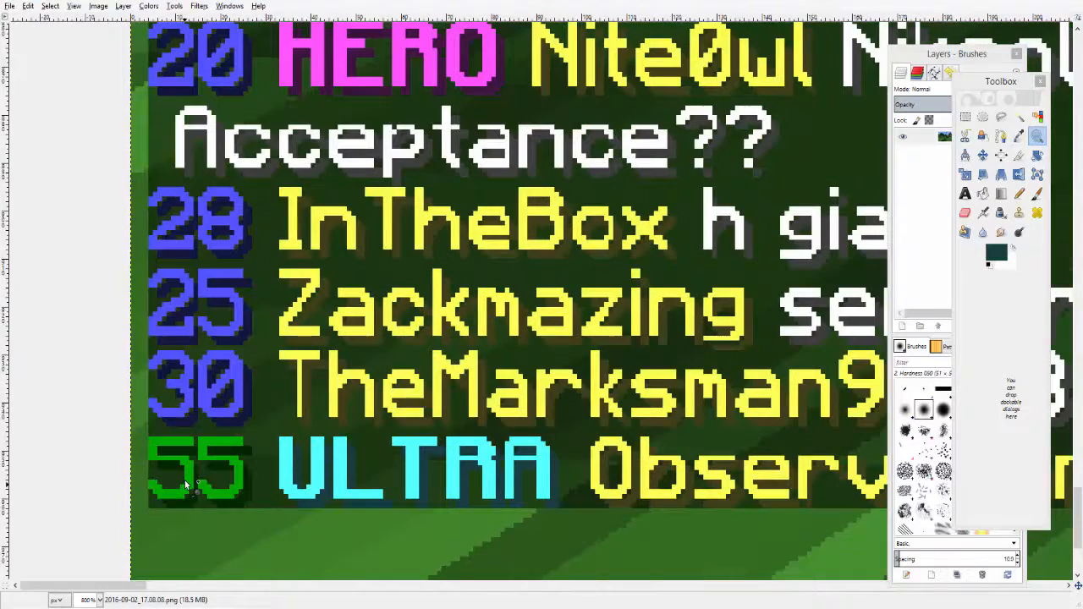
scroll(186, 483, down, 3)
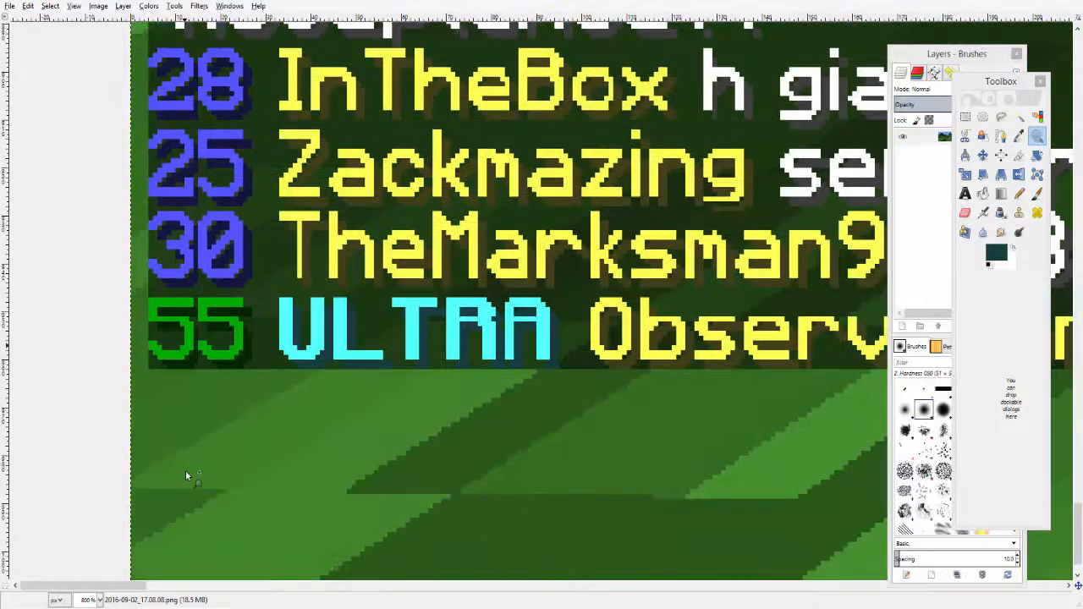
- Zoom in on the last line's 55 and paint over it with the picked dark background colour using the Pencil
click(175, 366)
click(176, 356)
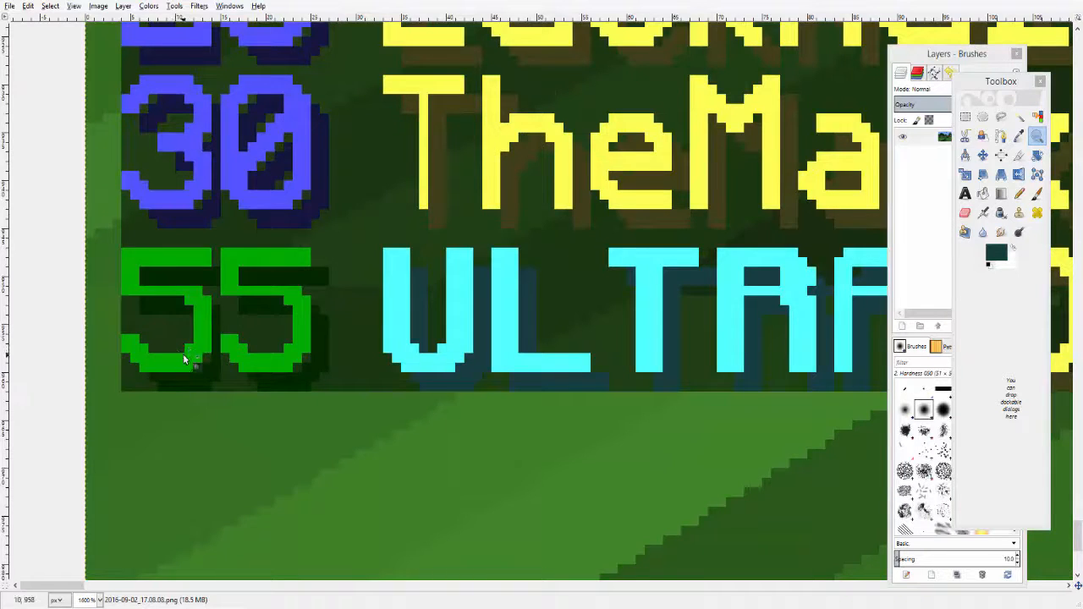
ctrl+click(178, 355)
ctrl+click(180, 356)
click(185, 358)
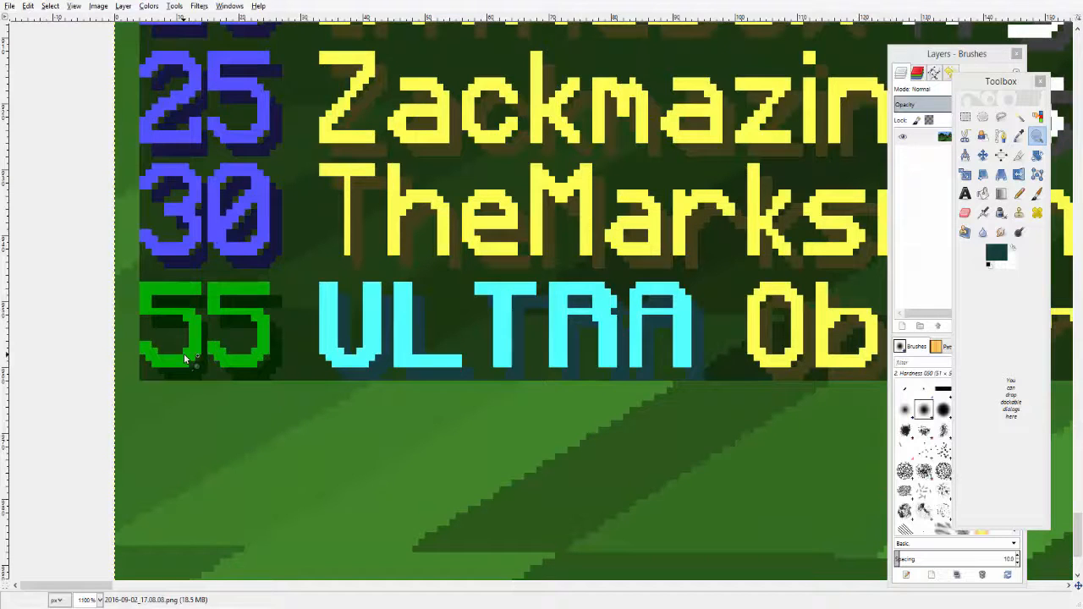
click(1019, 135)
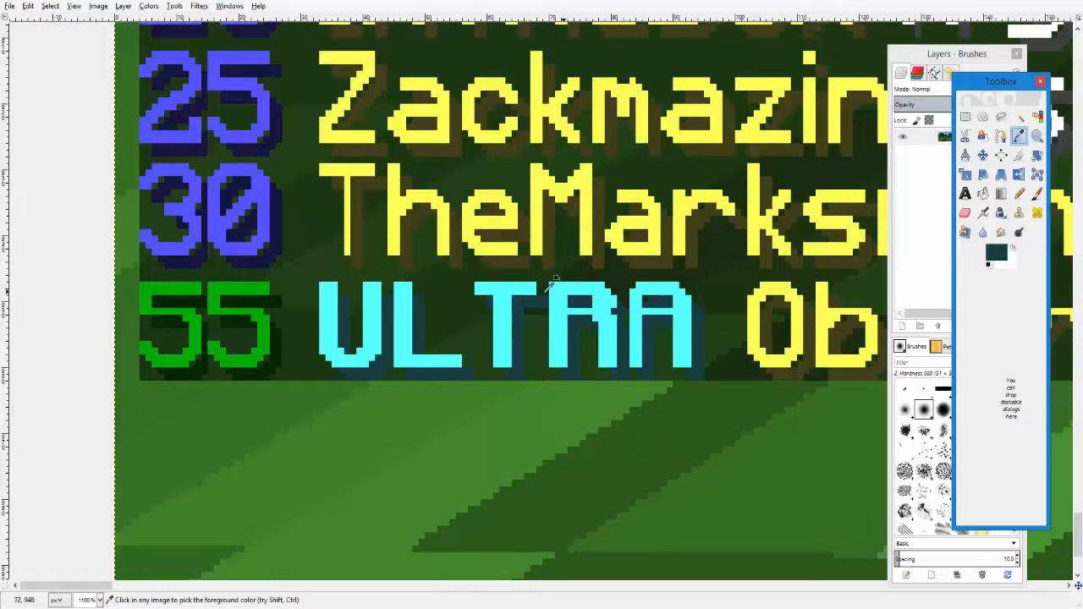
click(302, 330)
click(1019, 193)
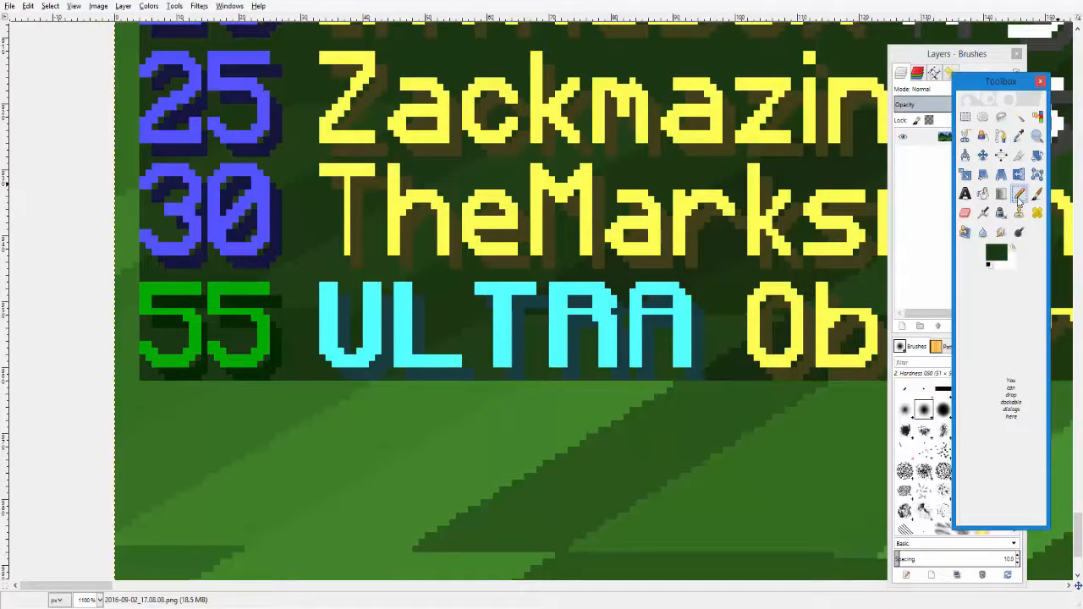
click(282, 337)
drag(272, 337, 268, 351)
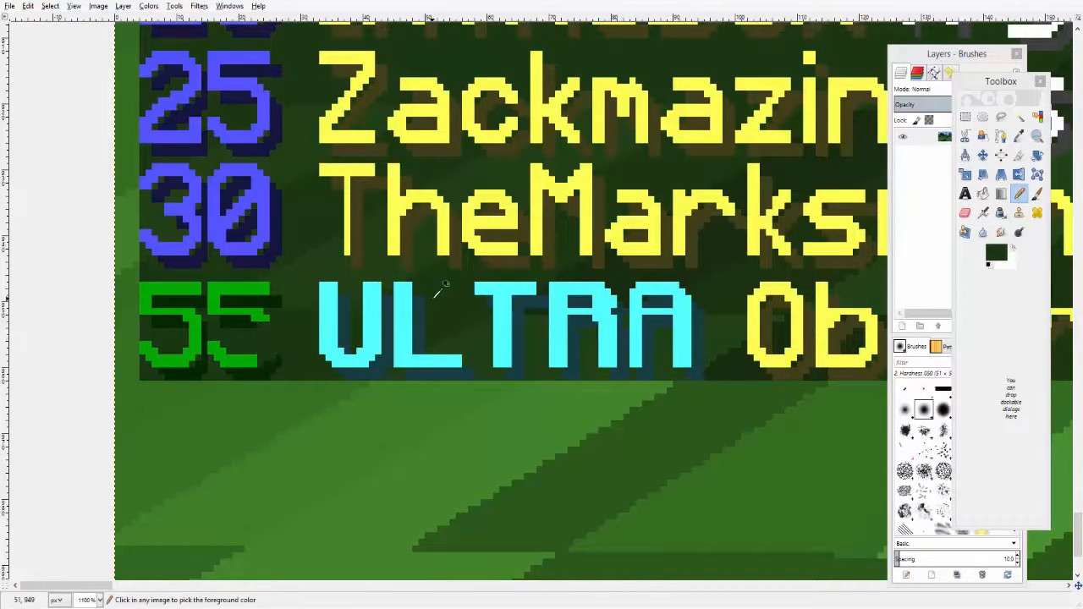
key(ctrl)
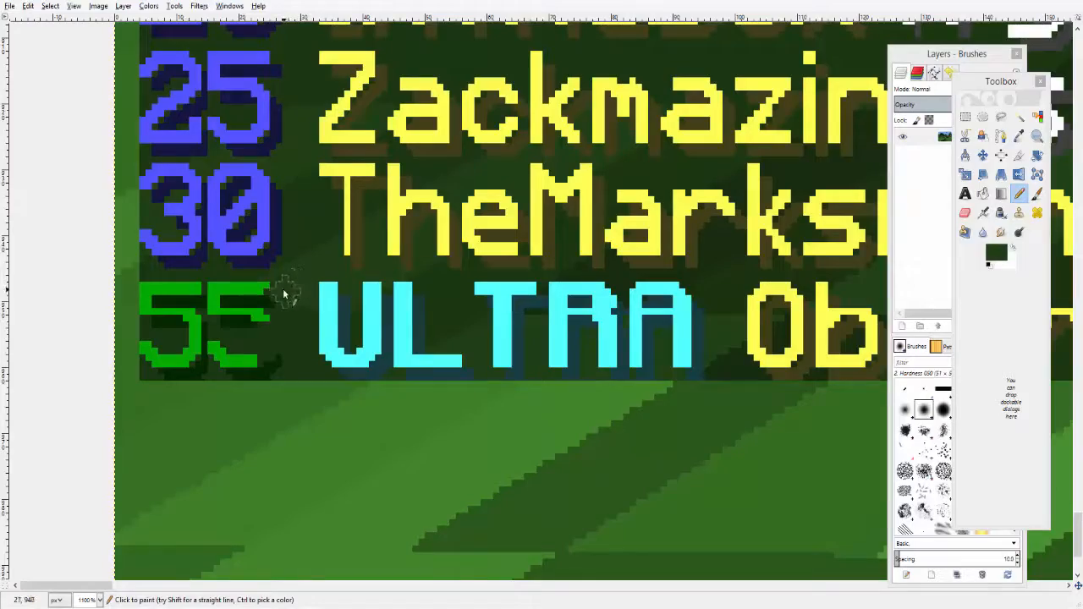
key(ctrl)
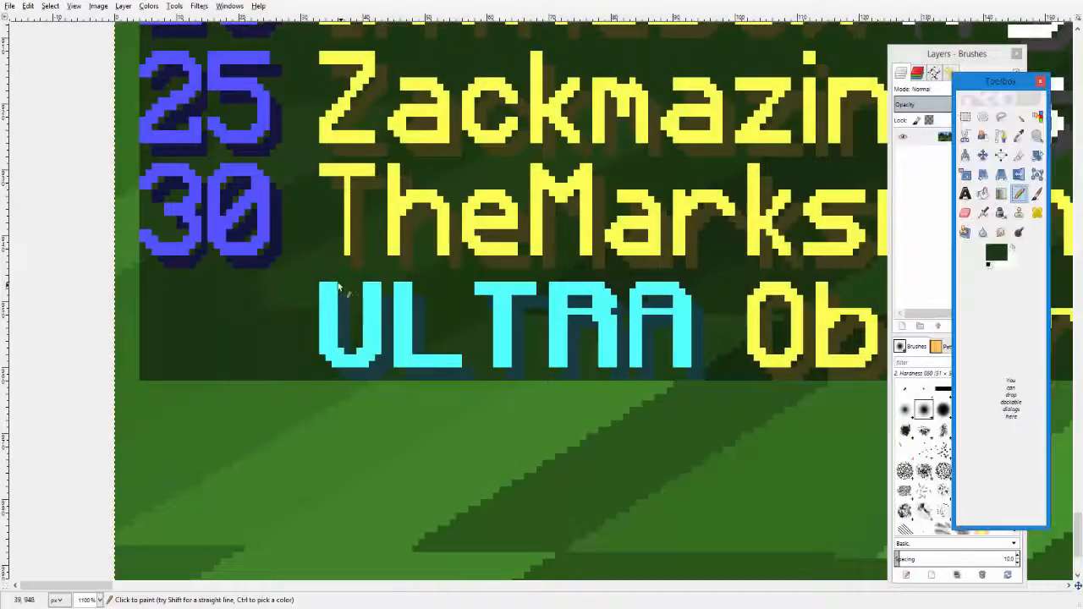
- Pick the background colour again and paint out the remaining shadow pixels of the old number
click(1019, 136)
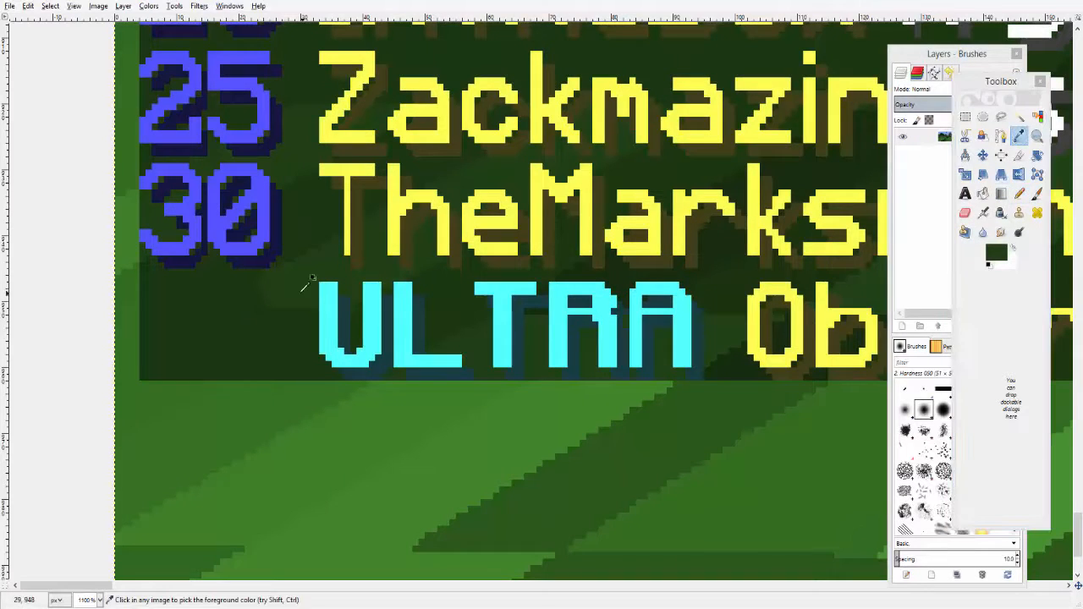
click(1019, 193)
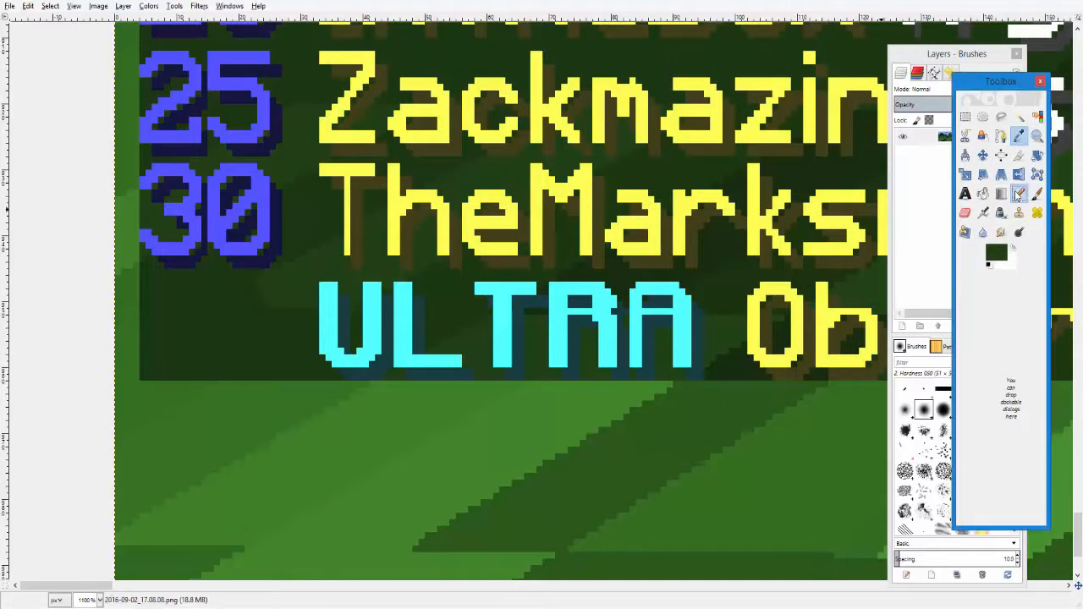
click(262, 297)
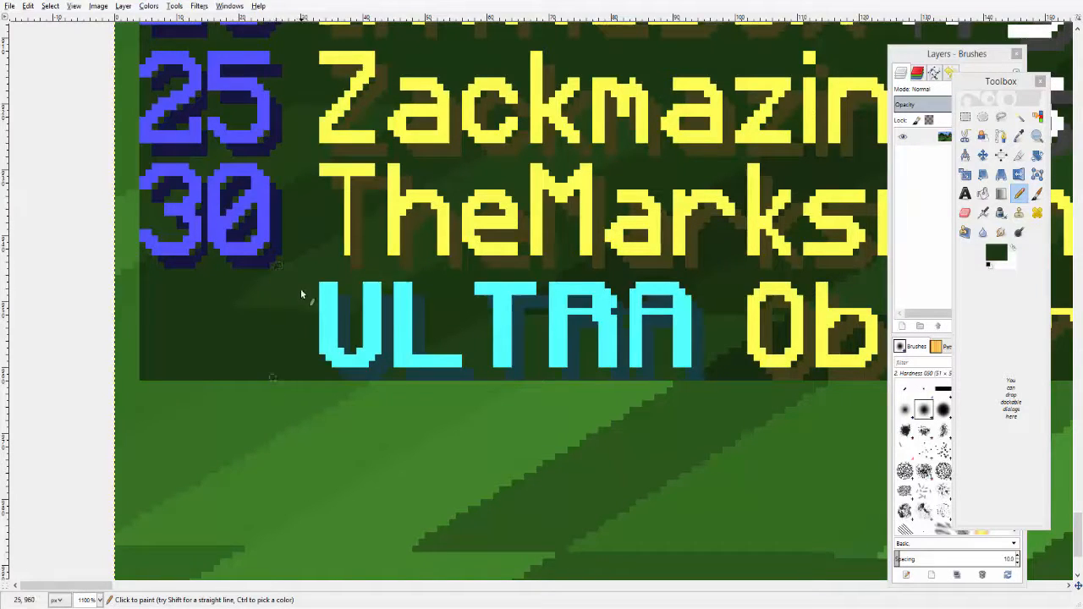
scroll(301, 267, up, 3)
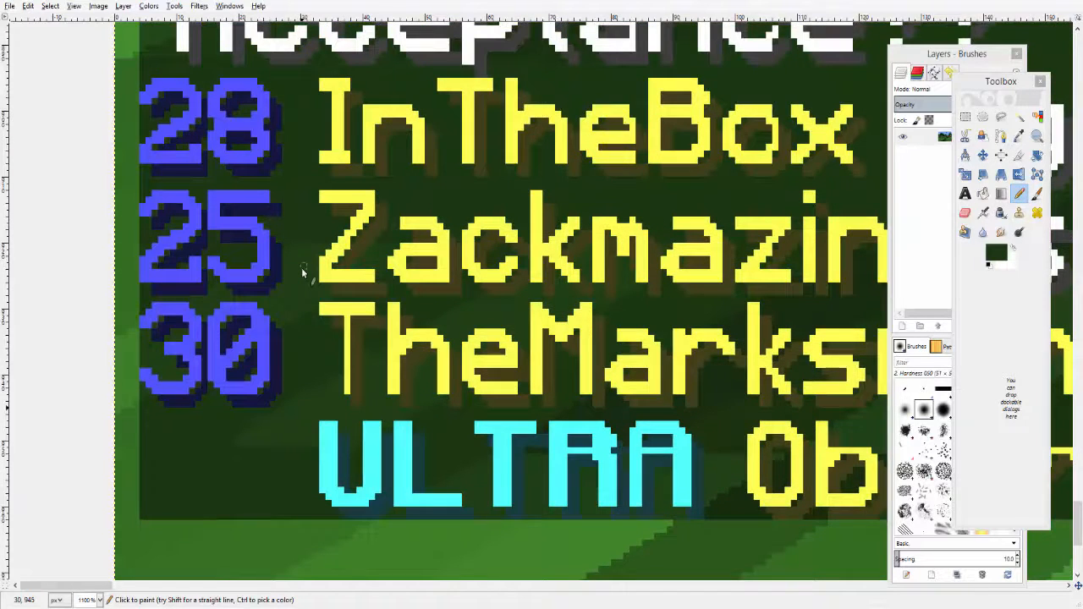
scroll(302, 268, down, 3)
- Select the 3 from the 30 with the Fuzzy Select tool, copy it and place it as the last line's first digit
click(1020, 117)
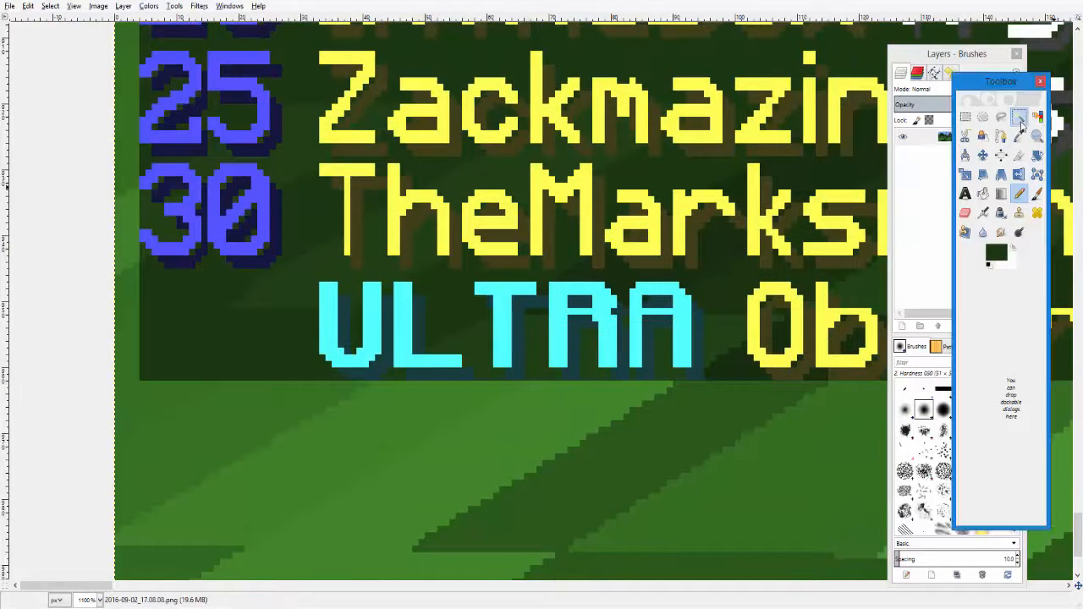
click(183, 252)
key(ctrl+c)
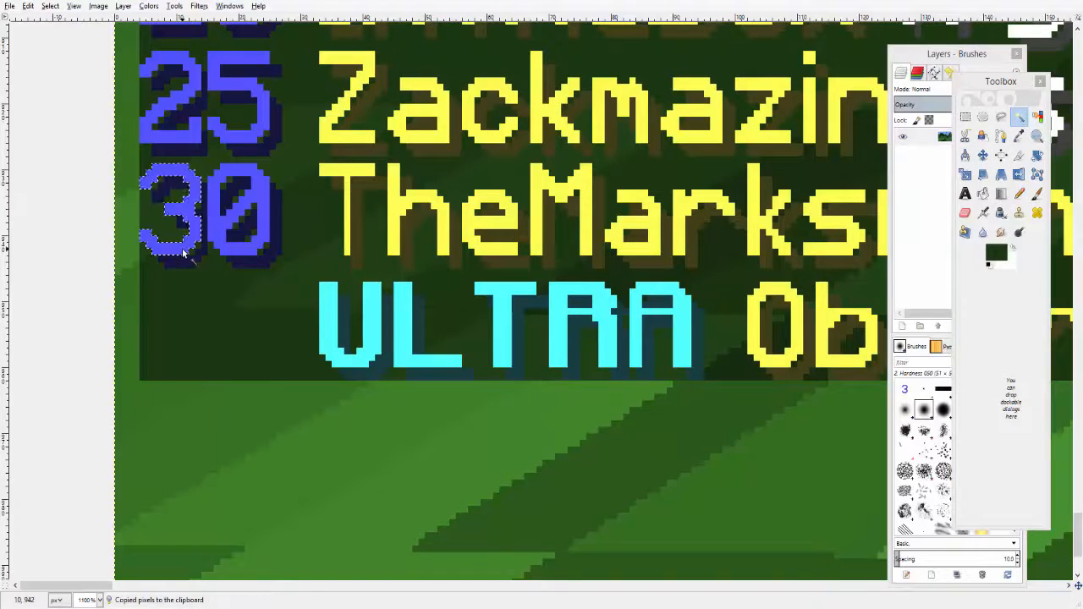
key(ctrl+v)
drag(182, 252, 182, 364)
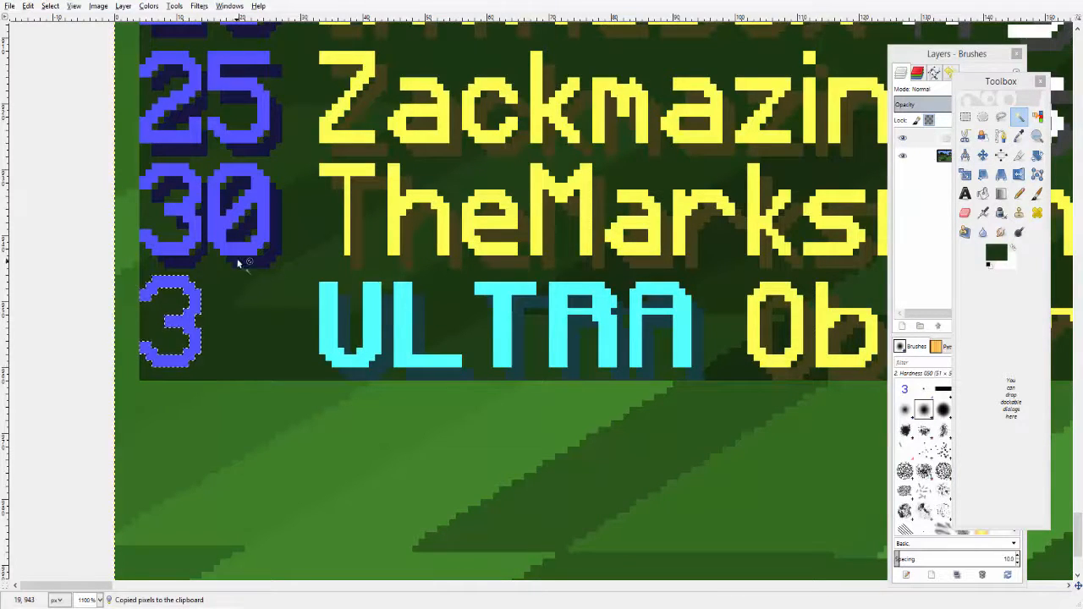
- Copy the green 6 from the 56 line and place it as the last line's second digit, making 36
scroll(257, 247, up, 3)
scroll(262, 252, up, 5)
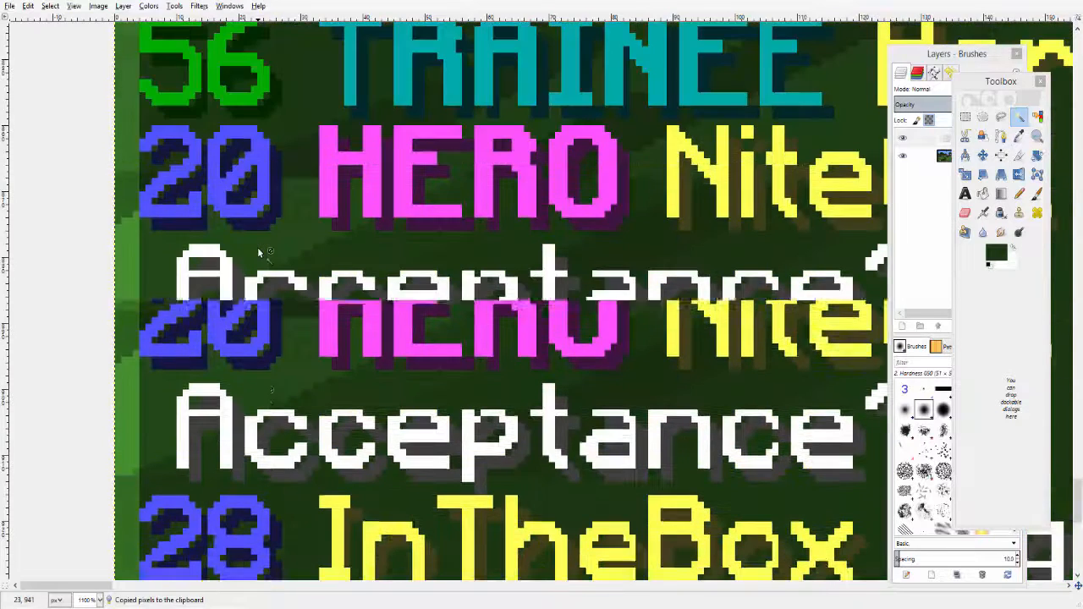
click(252, 239)
click(251, 239)
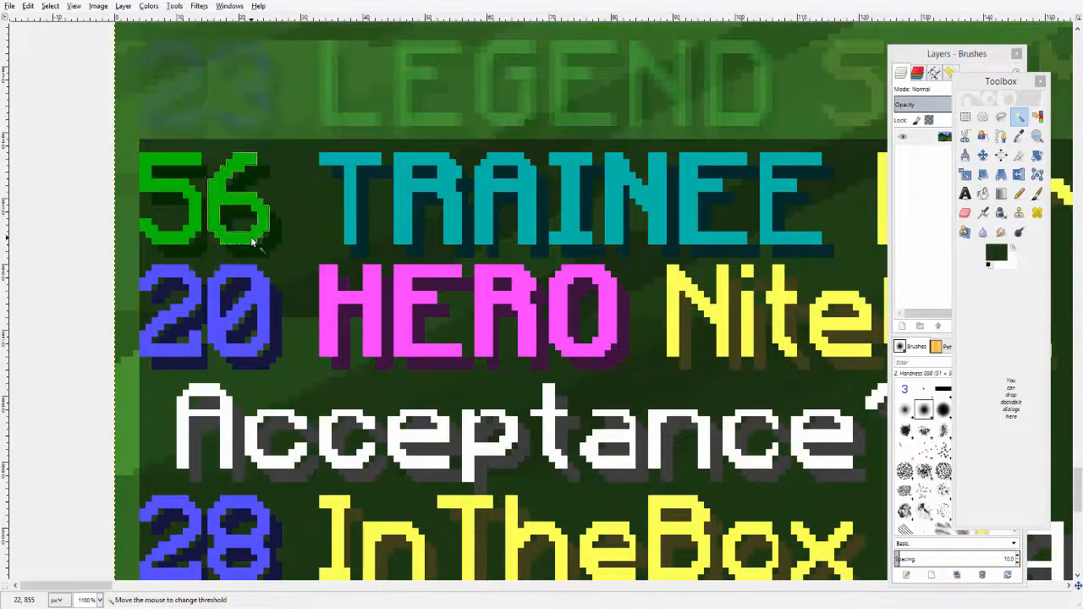
key(ctrl+v)
drag(251, 243, 246, 546)
scroll(308, 438, down, 3)
drag(238, 129, 252, 506)
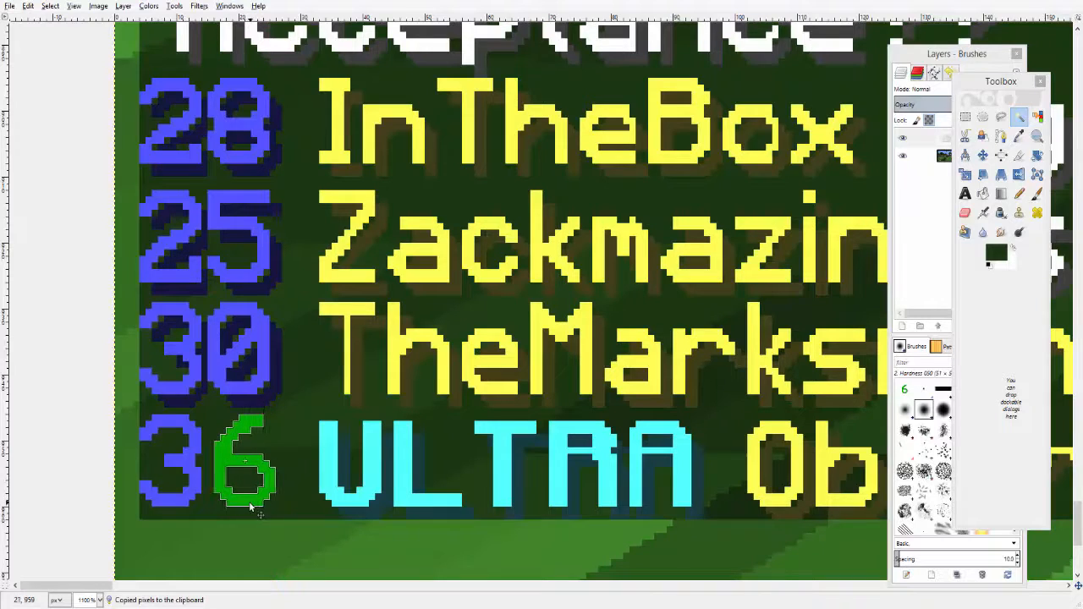
- Copy the drop shadow beneath the 56's digit and place it under the new 6
scroll(327, 467, up, 5)
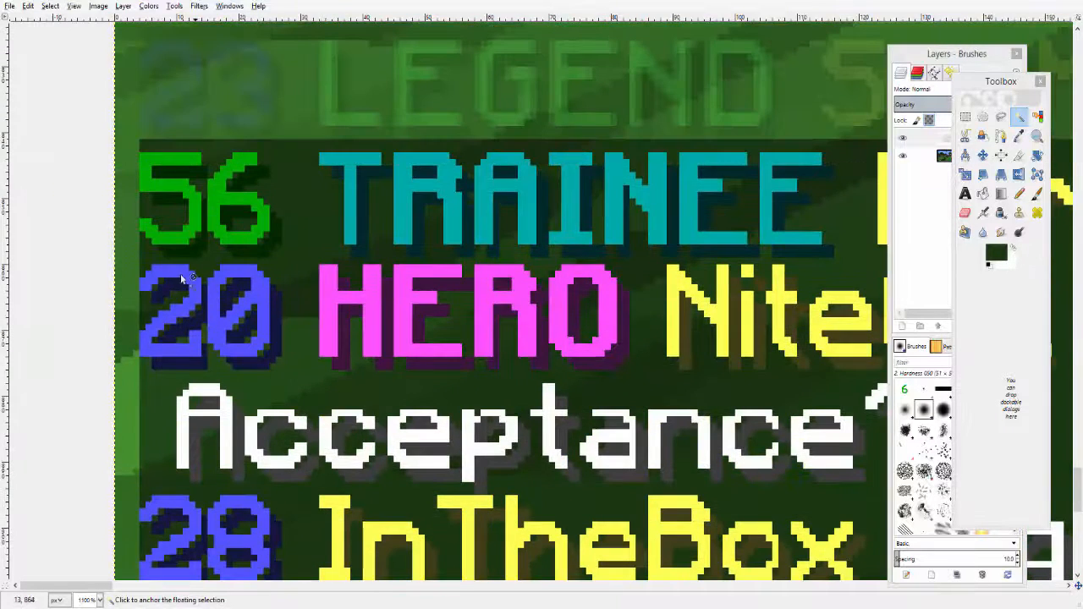
click(191, 255)
click(191, 255)
key(ctrl+c)
key(ctrl+v)
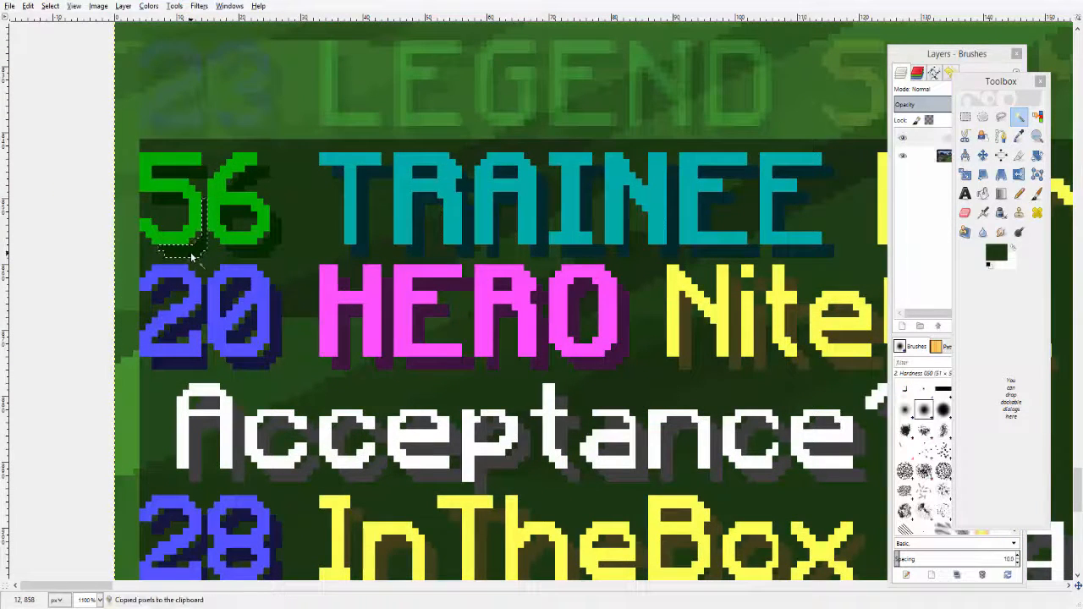
scroll(248, 457, down, 3)
scroll(249, 458, down, 1)
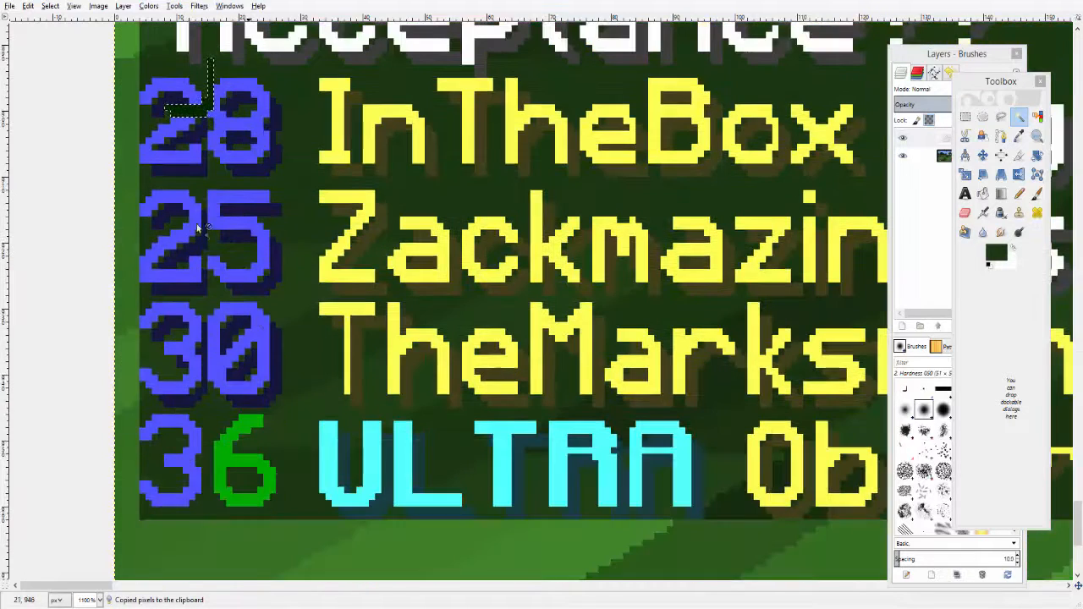
drag(192, 114, 262, 512)
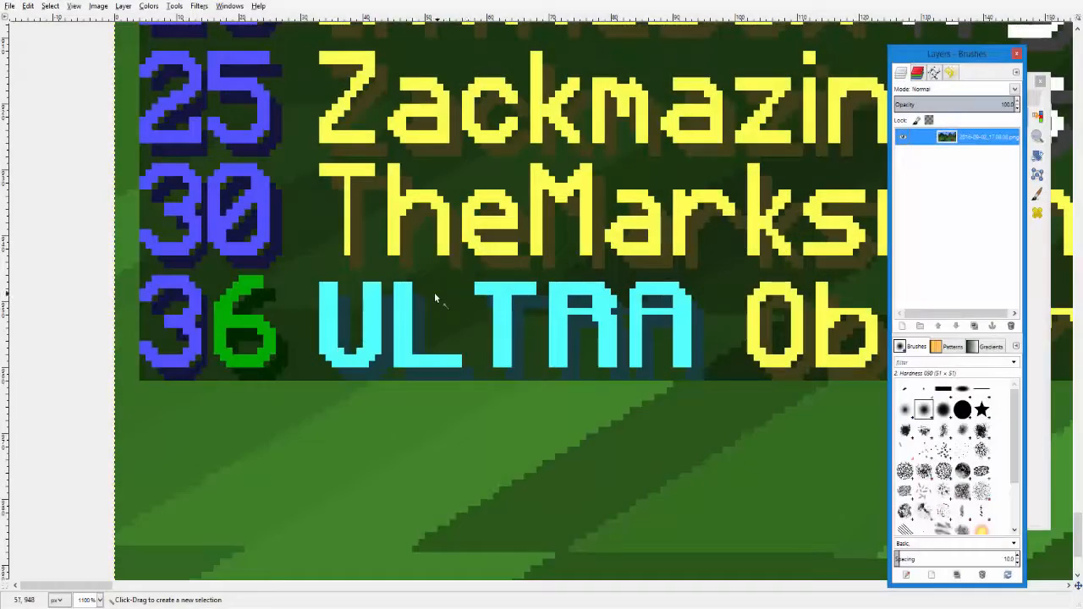
- Pick the blue from the 30 and bucket-fill the new 6 with it
click(1034, 90)
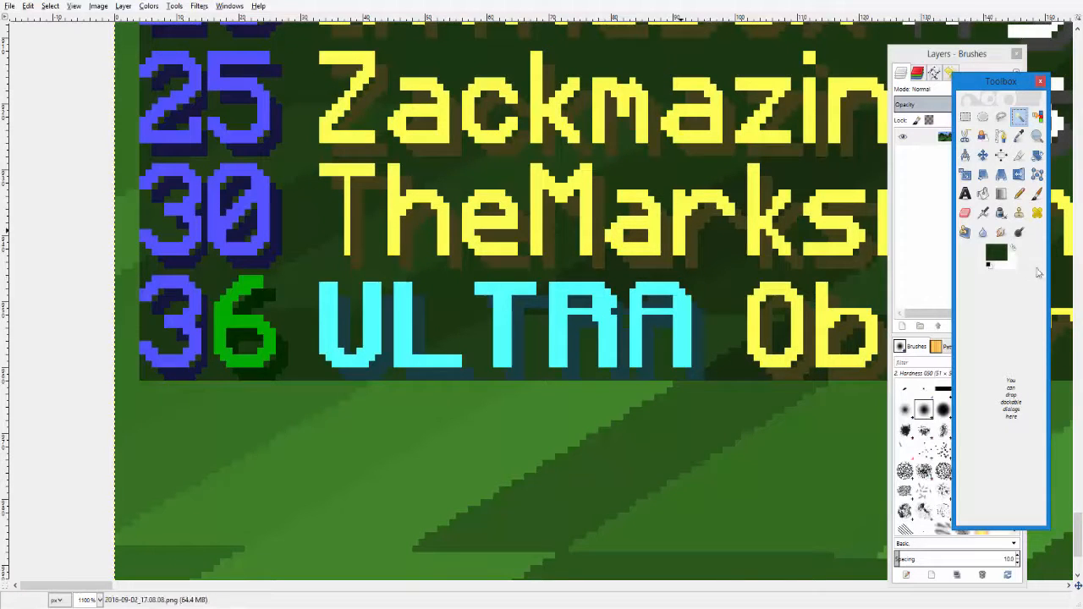
click(1020, 138)
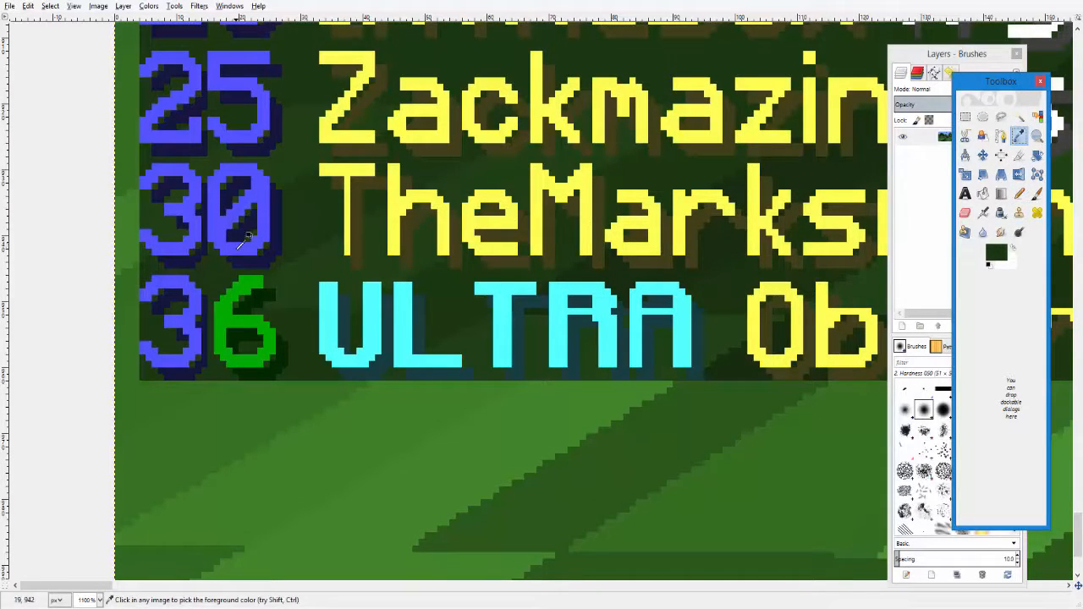
click(241, 240)
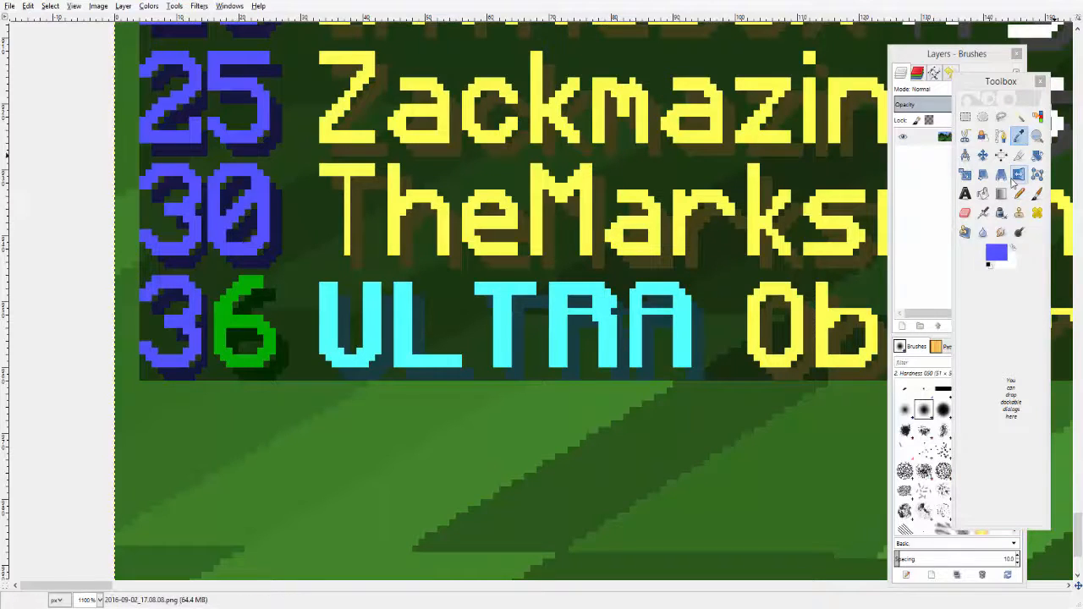
click(982, 194)
click(256, 356)
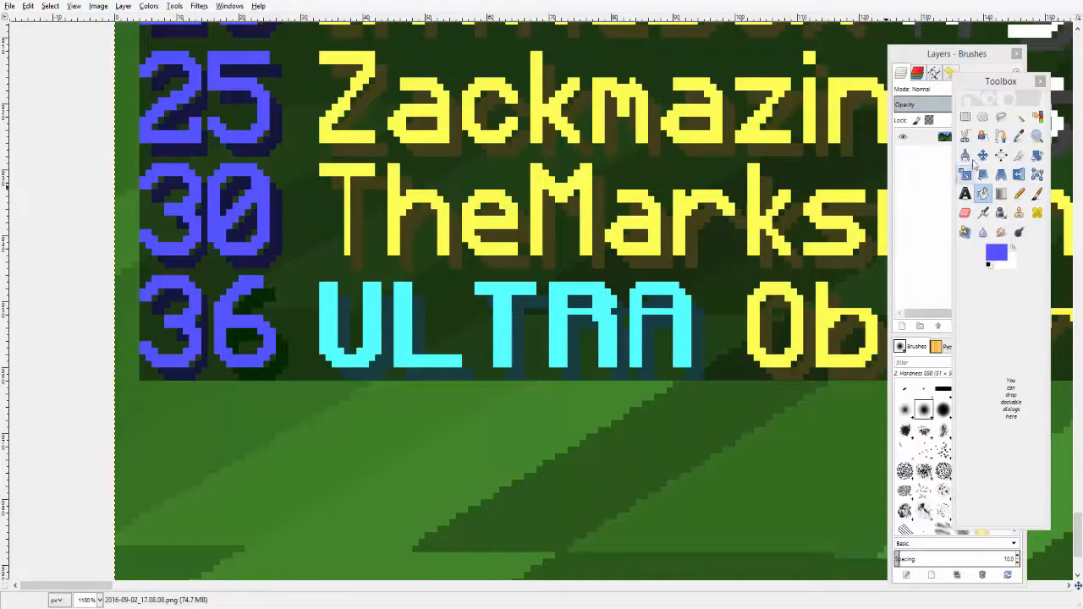
- Pick the dark blue shadow colour from the 30 and bucket-fill the 6's drop shadow with it
click(1019, 135)
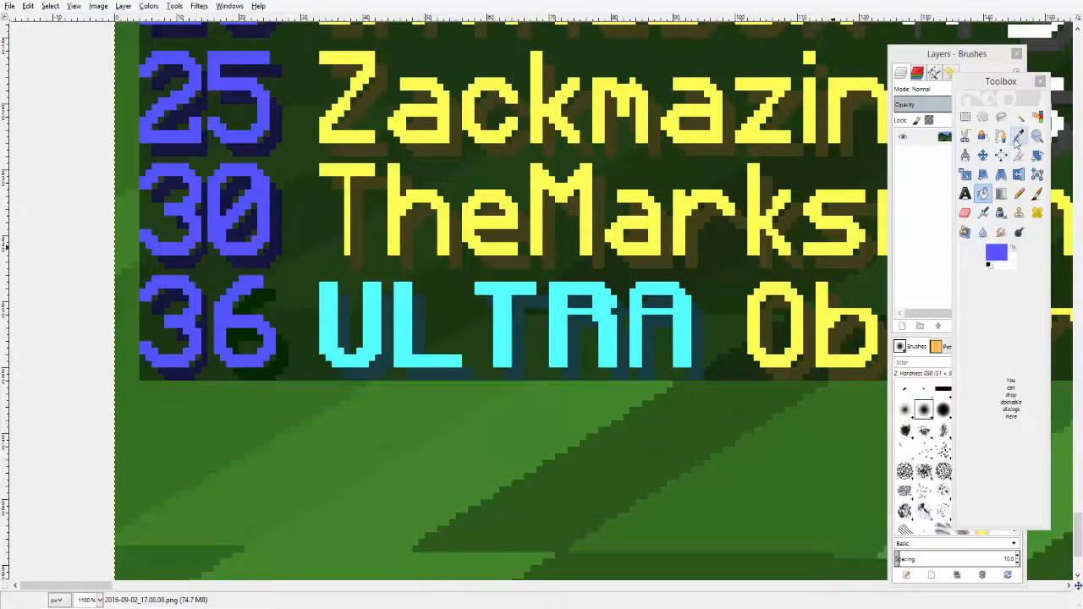
click(235, 255)
click(983, 193)
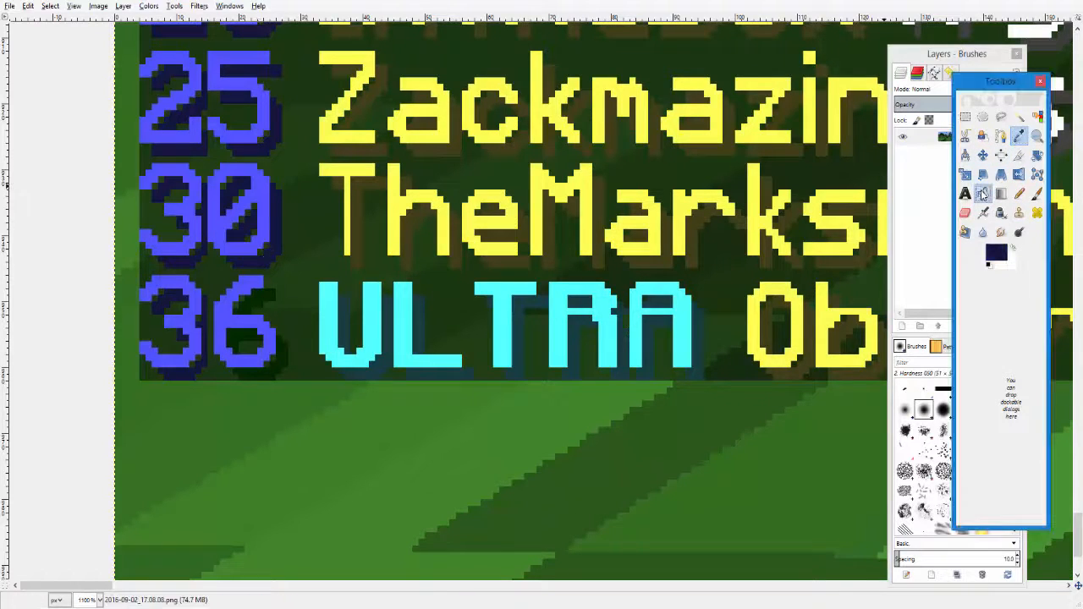
click(280, 362)
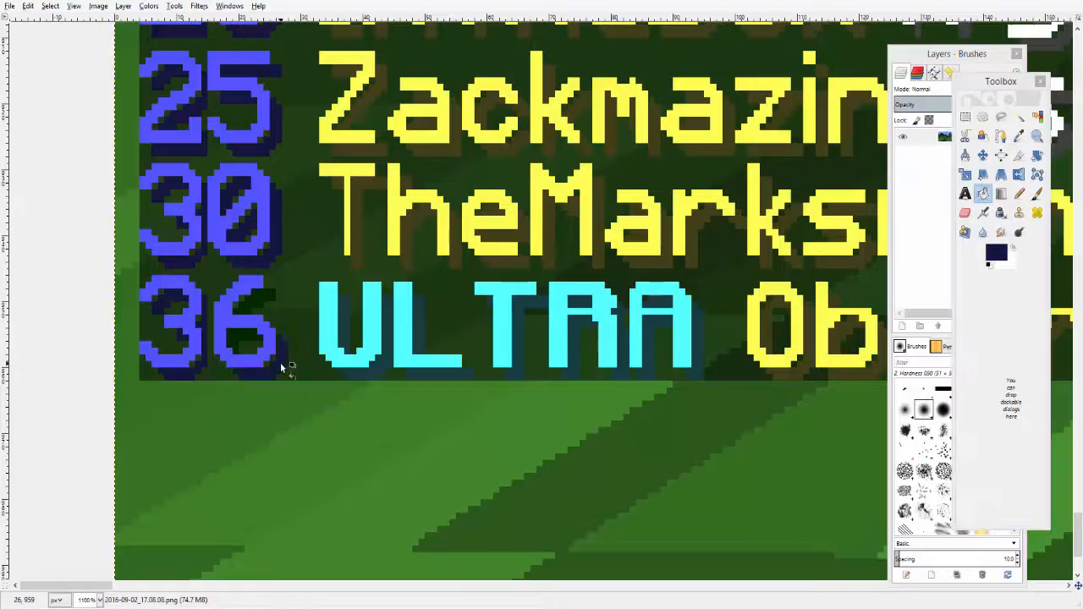
click(250, 303)
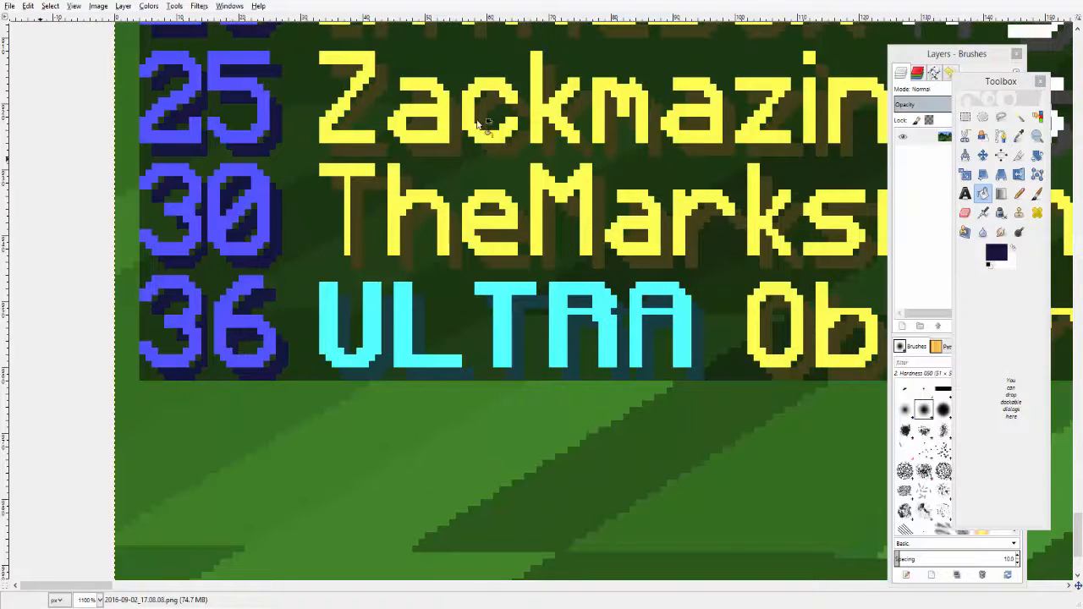
- Zoom out to review the edited 36 line in the full screenshot
click(1038, 138)
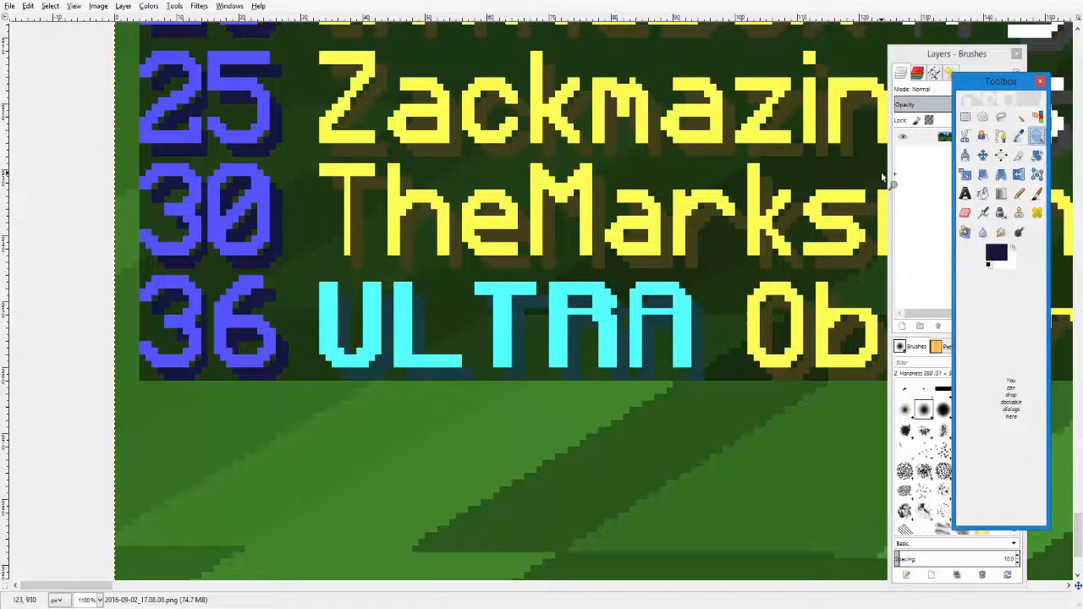
ctrl+click(665, 272)
ctrl+click(665, 272)
ctrl+click(664, 273)
ctrl+click(664, 273)
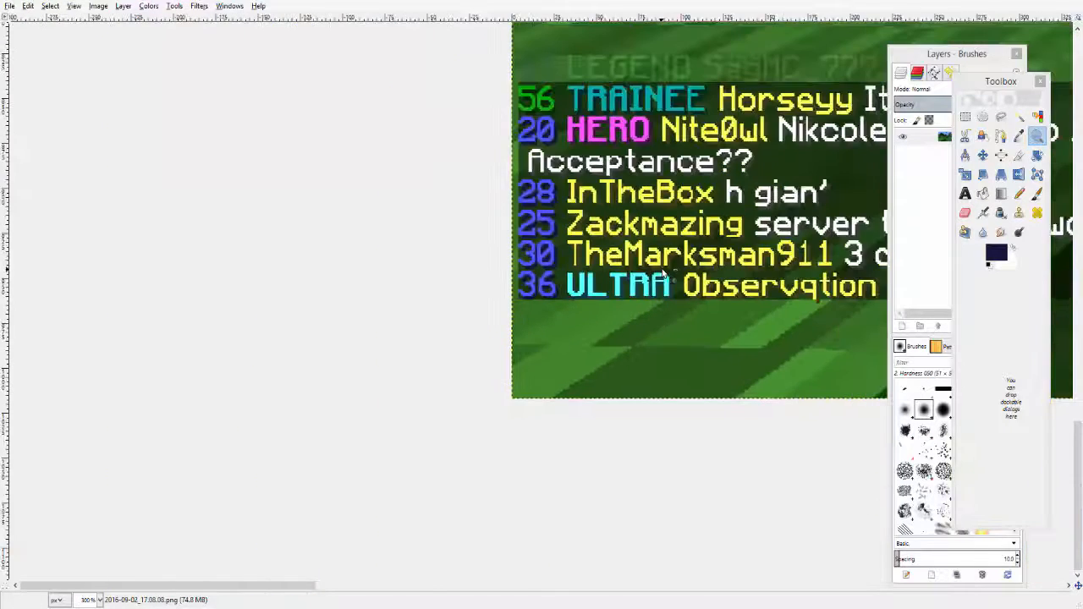
ctrl+click(664, 275)
ctrl+click(665, 277)
ctrl+click(665, 275)
ctrl+click(664, 274)
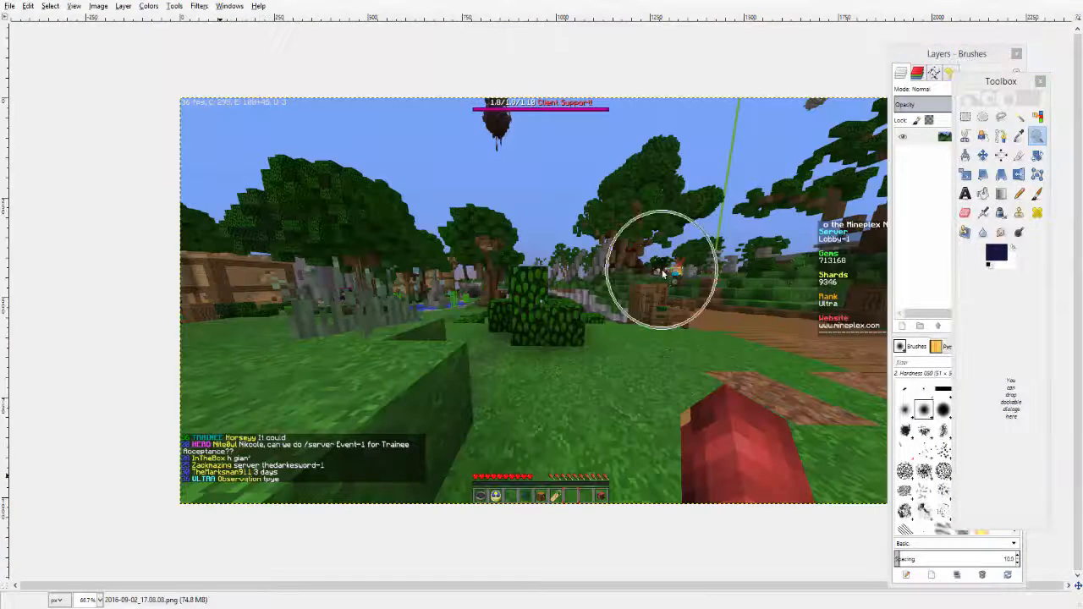